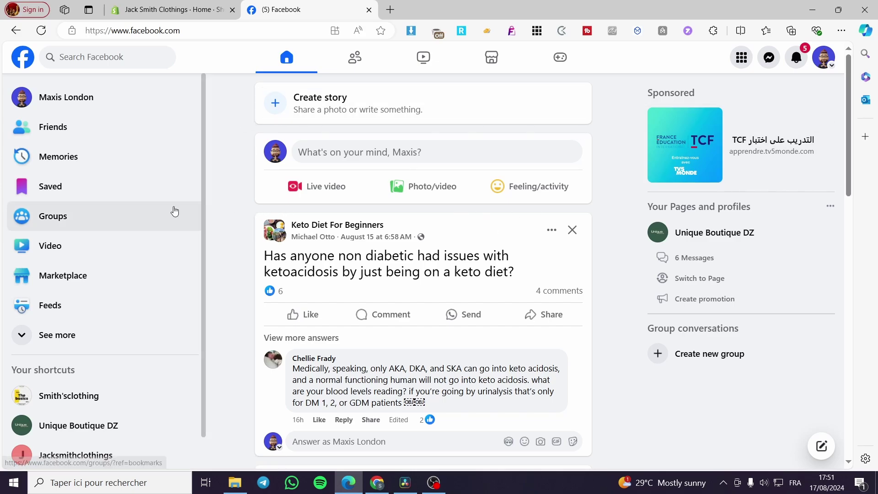
# Expand the Facebook sidebar shortcuts and open Pages to list the three managed Pages.
pyautogui.click(64, 340)
pyautogui.scroll(-5, 147, 216)
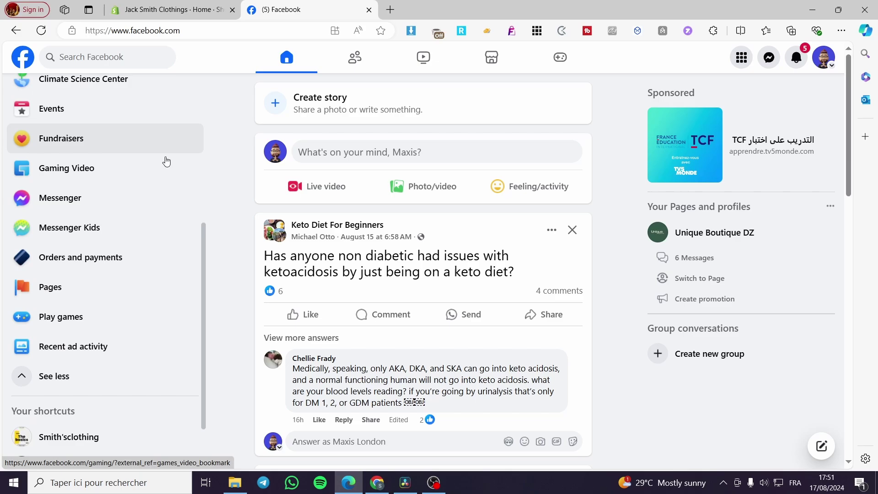
pyautogui.click(77, 296)
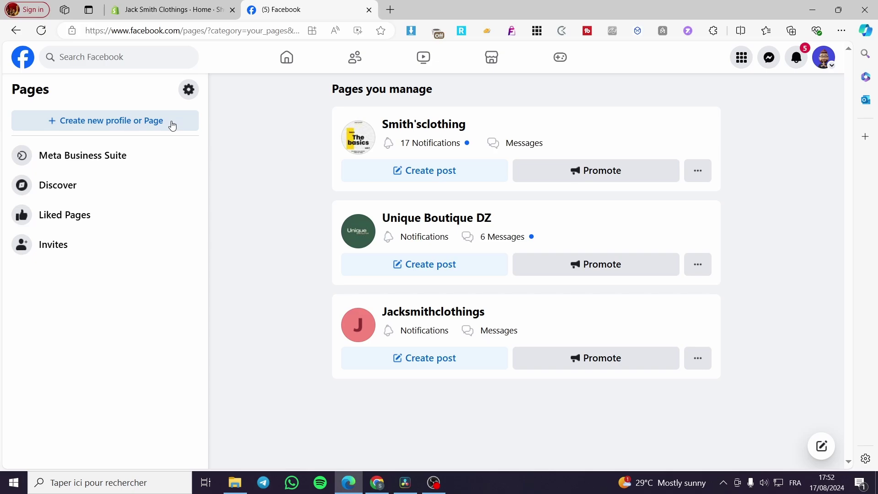
# Abandon creating a new Public Page and open the Smith'sclothing page instead.
pyautogui.click(173, 126)
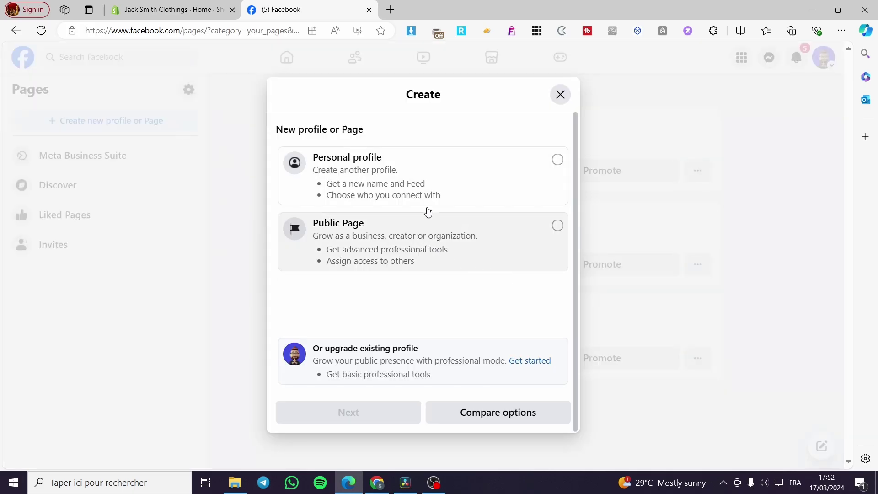
pyautogui.click(428, 237)
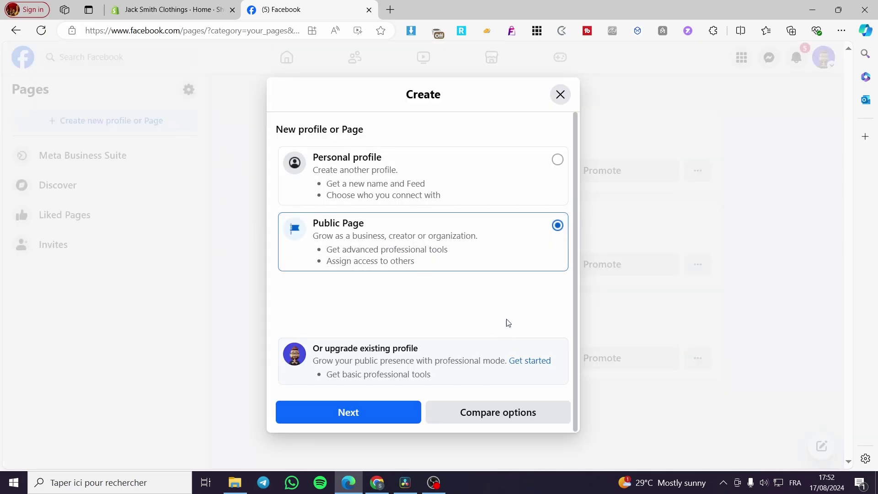
pyautogui.click(560, 95)
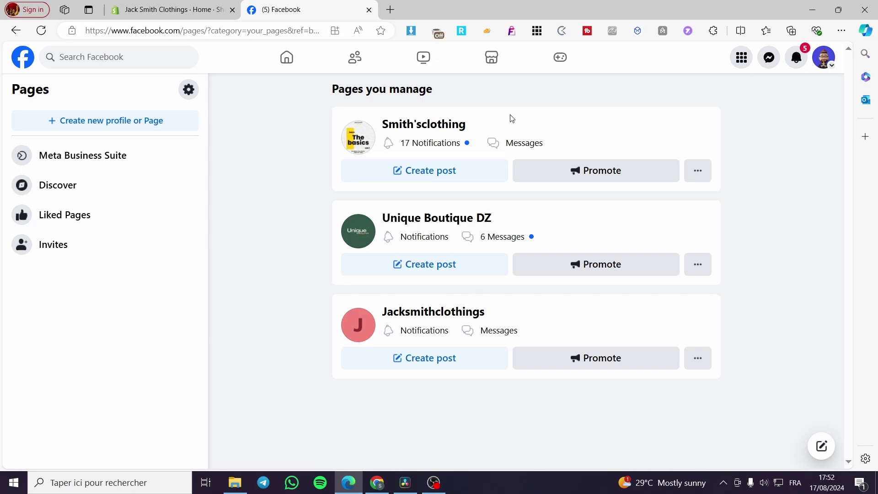
pyautogui.click(455, 125)
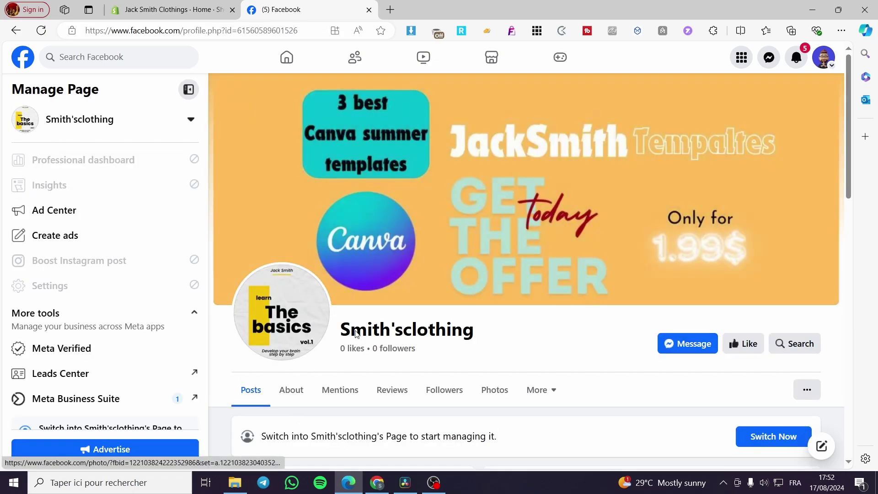
# Switch into the Smith'sclothing profile, dismiss the notice, and review its Page health.
pyautogui.scroll(-2, 133, 288)
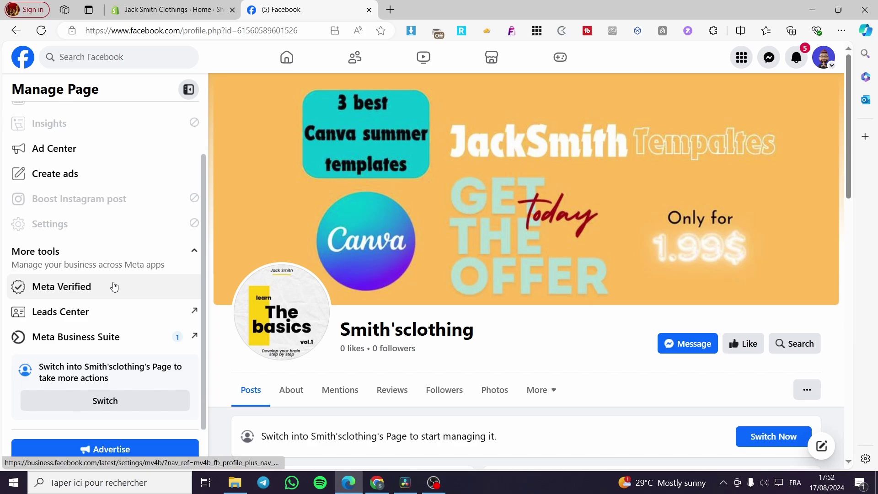
pyautogui.click(96, 400)
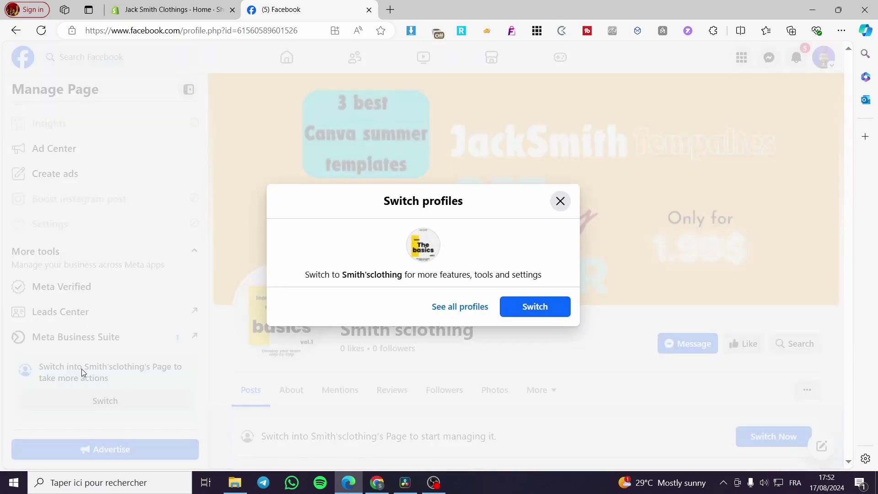
pyautogui.click(535, 312)
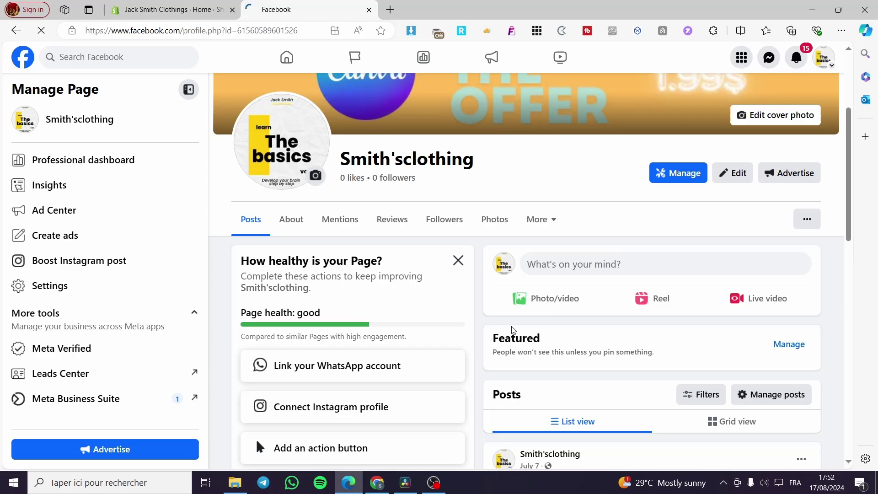
pyautogui.click(181, 380)
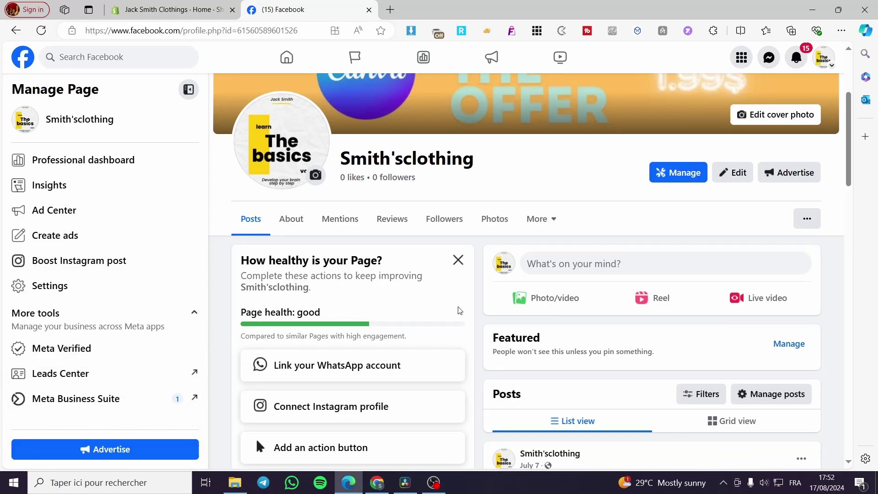
pyautogui.scroll(-5, 652, 262)
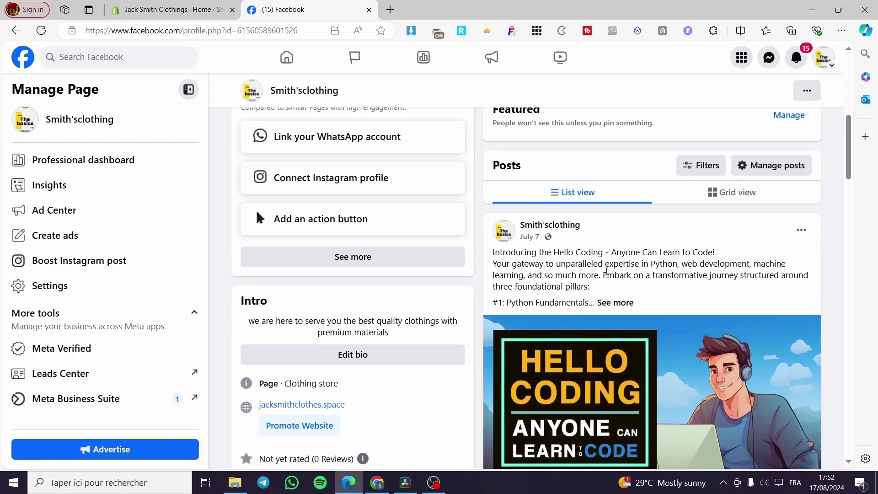
pyautogui.scroll(-2, 622, 291)
pyautogui.scroll(-5, 622, 292)
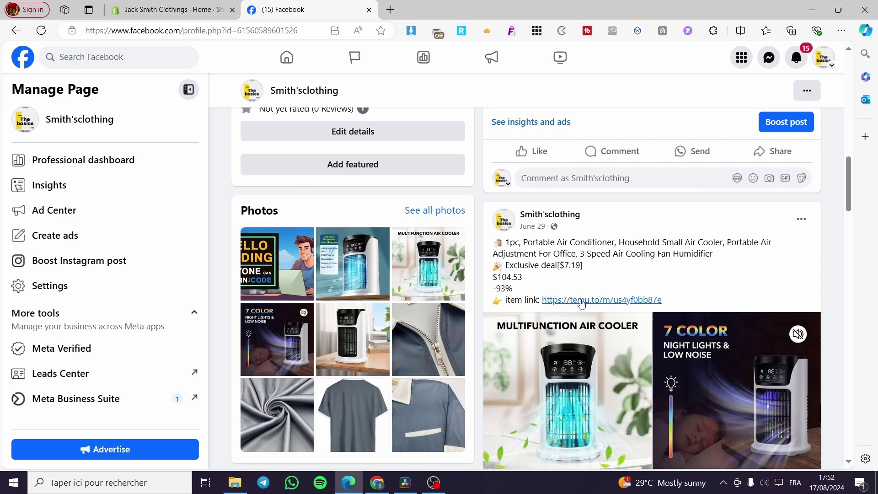
pyautogui.scroll(-3, 534, 282)
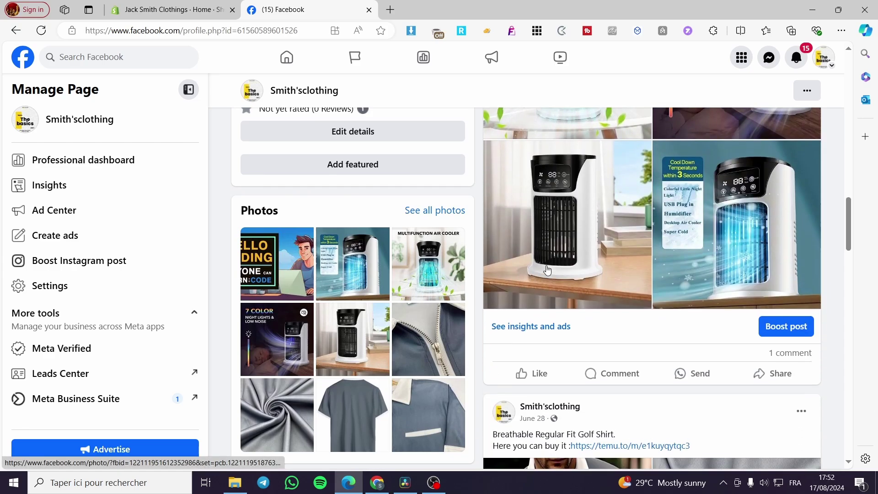
pyautogui.scroll(5, 549, 271)
pyautogui.scroll(15, 548, 271)
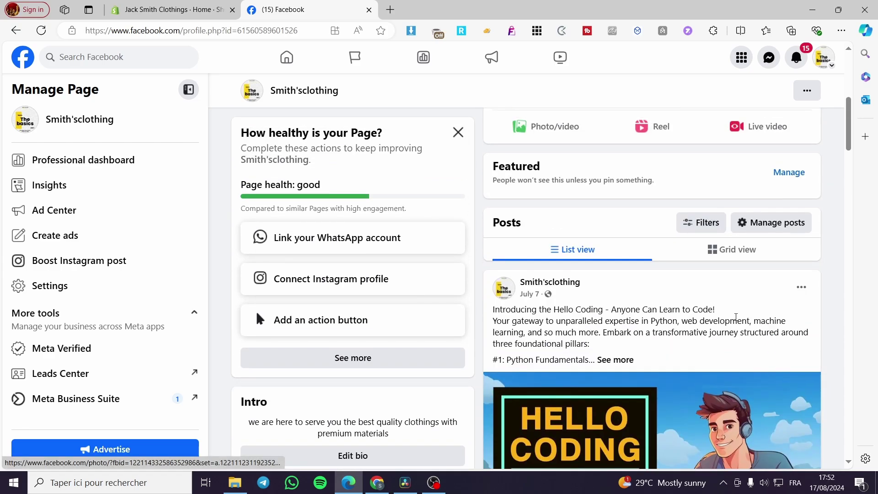
pyautogui.scroll(-5, 604, 277)
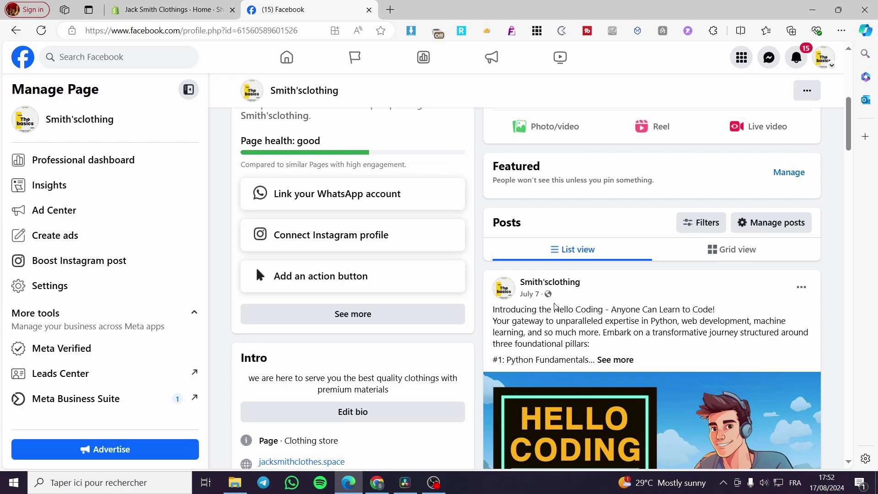
pyautogui.scroll(5, 320, 320)
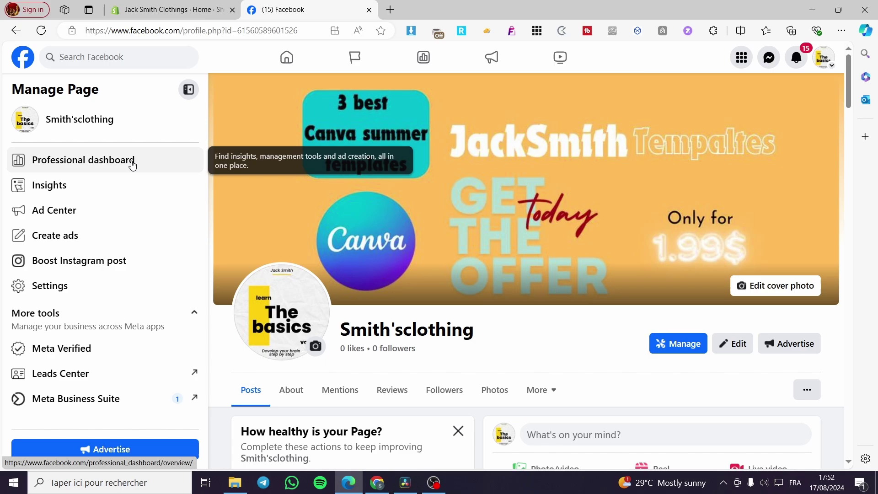
pyautogui.scroll(-1, 129, 323)
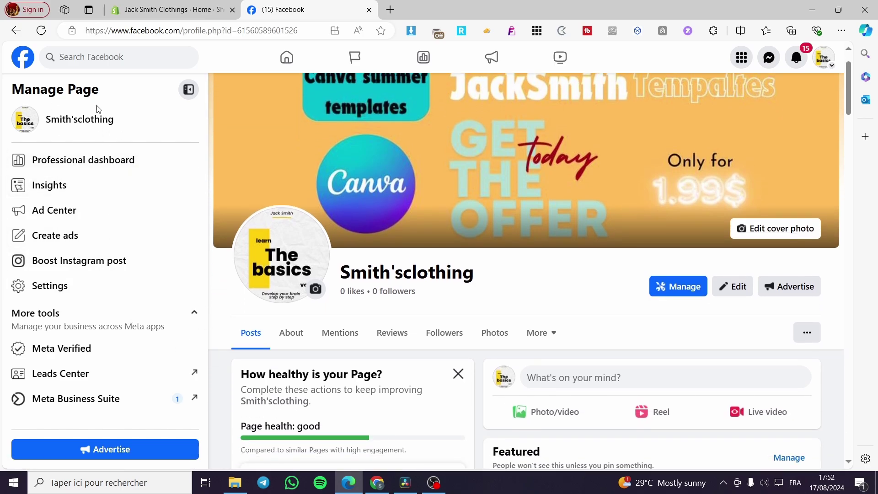
# Go from Meta Business Suite's All tools list into Commerce Manager.
pyautogui.click(89, 406)
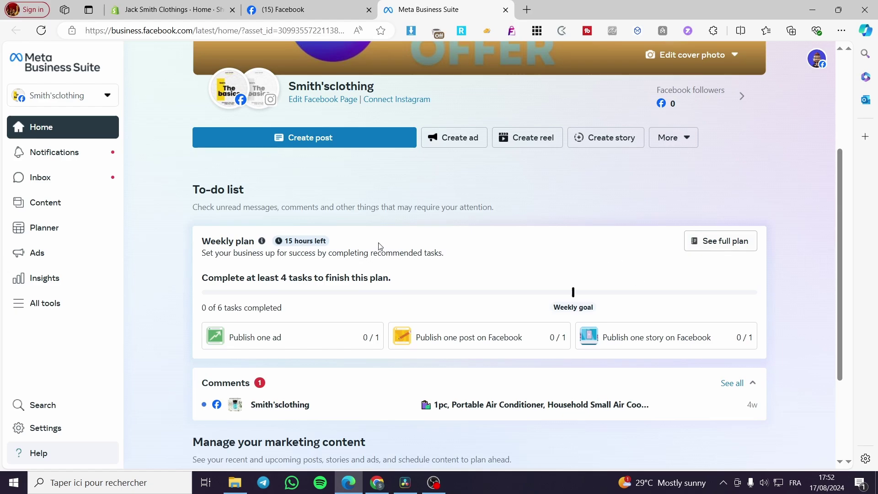
pyautogui.click(38, 306)
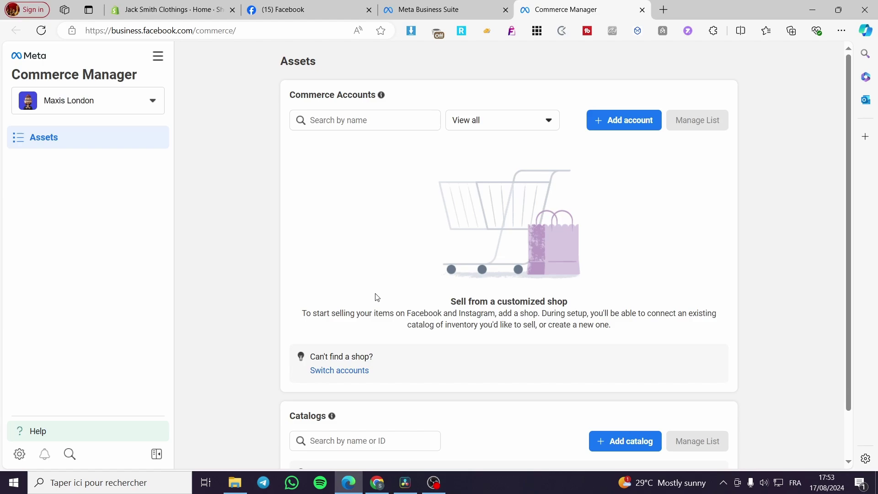
# Add a new commerce account to launch the Create your shop wizard.
pyautogui.scroll(-1, 402, 294)
pyautogui.scroll(1, 388, 293)
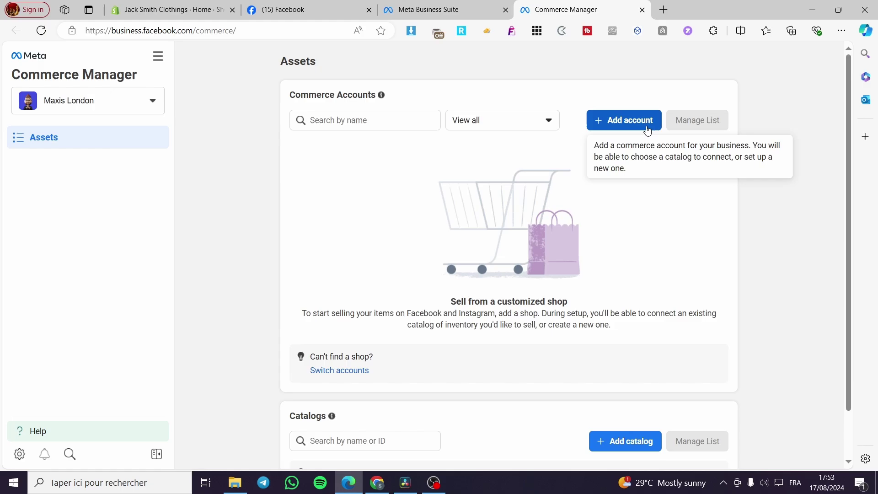
pyautogui.click(623, 123)
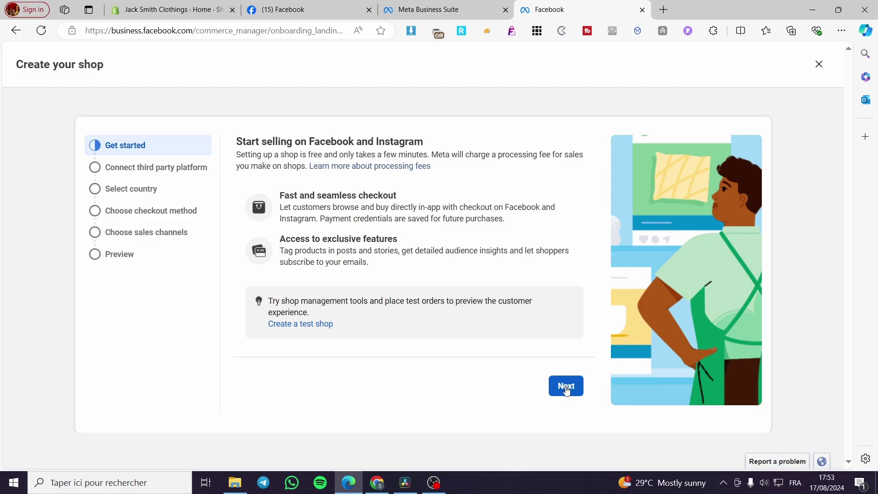
# Continue to partner platforms, trying Shopify before settling on I don't use these platforms.
pyautogui.click(566, 390)
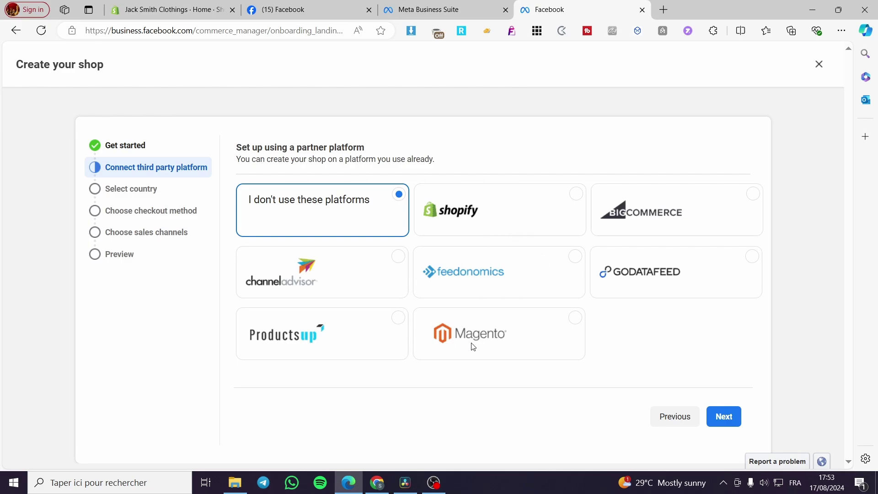
pyautogui.click(575, 194)
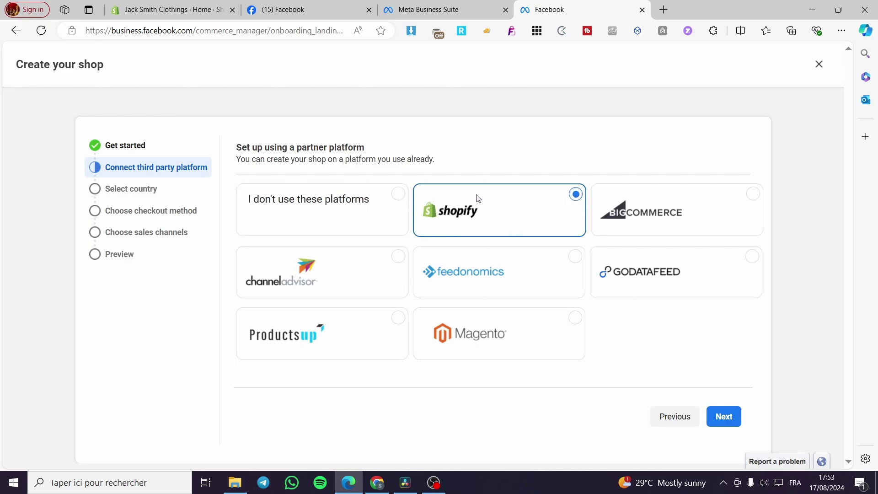
pyautogui.click(398, 193)
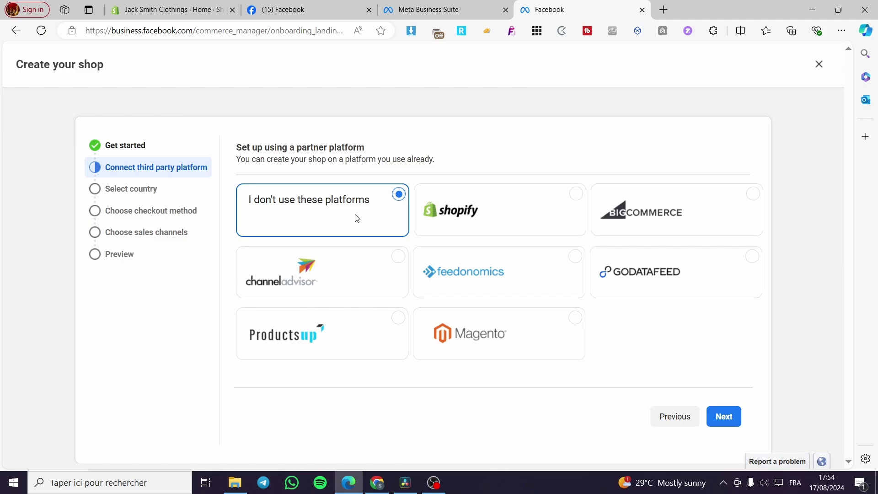
# Set the shop country to United States of America and continue to sales channels.
pyautogui.click(724, 416)
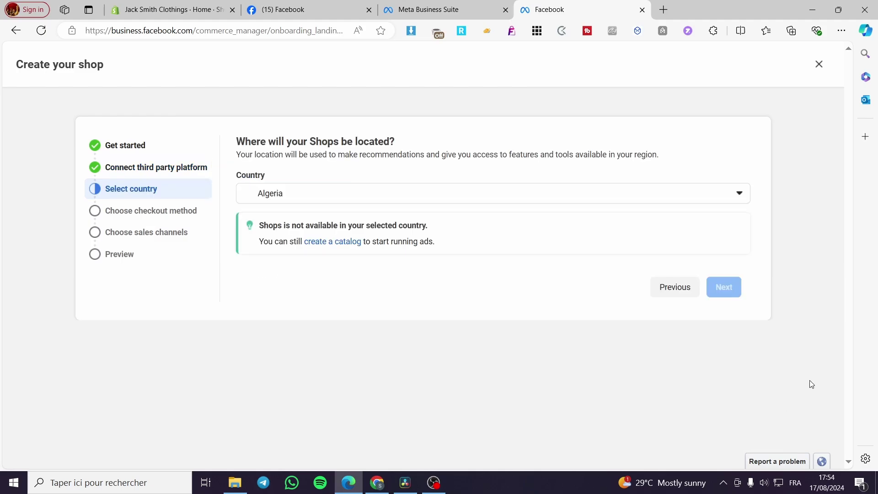
pyautogui.click(292, 194)
pyautogui.click(369, 241)
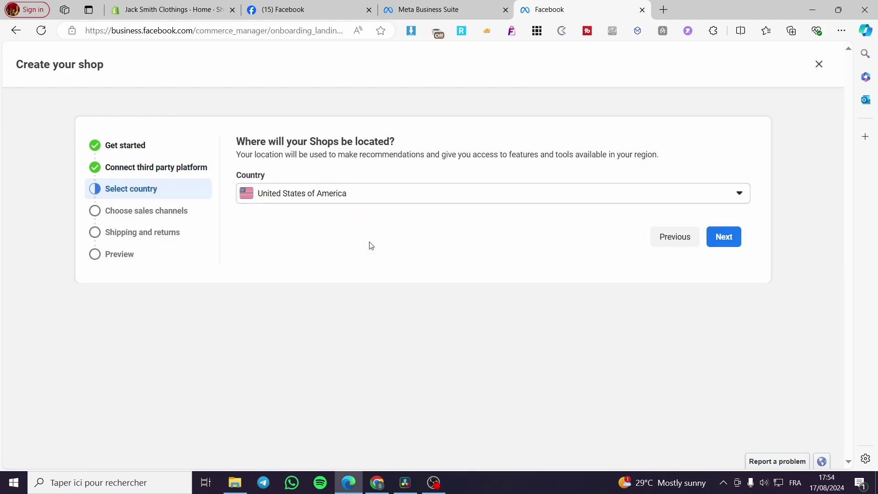
pyautogui.click(741, 194)
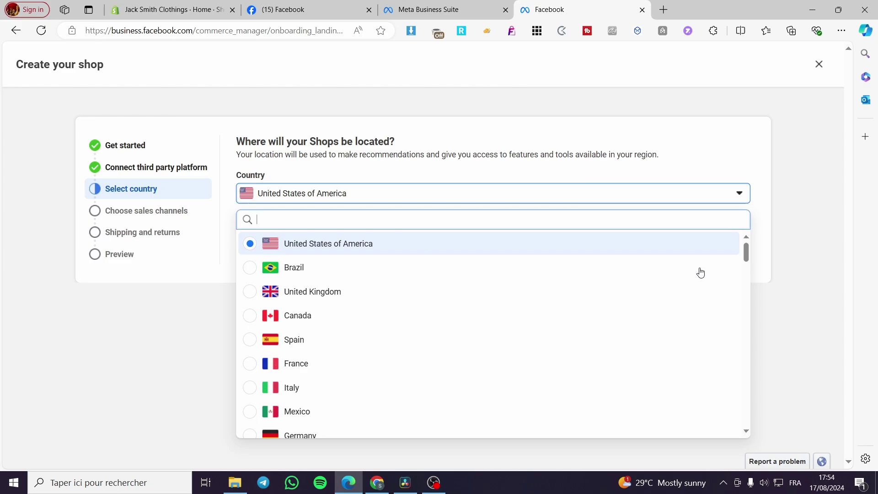
pyautogui.scroll(-10, 561, 329)
pyautogui.scroll(10, 562, 327)
pyautogui.click(743, 195)
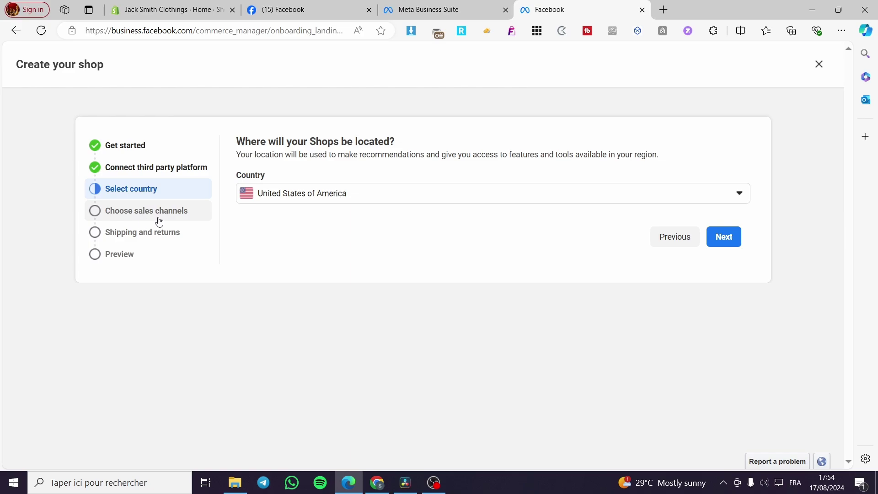
pyautogui.click(720, 239)
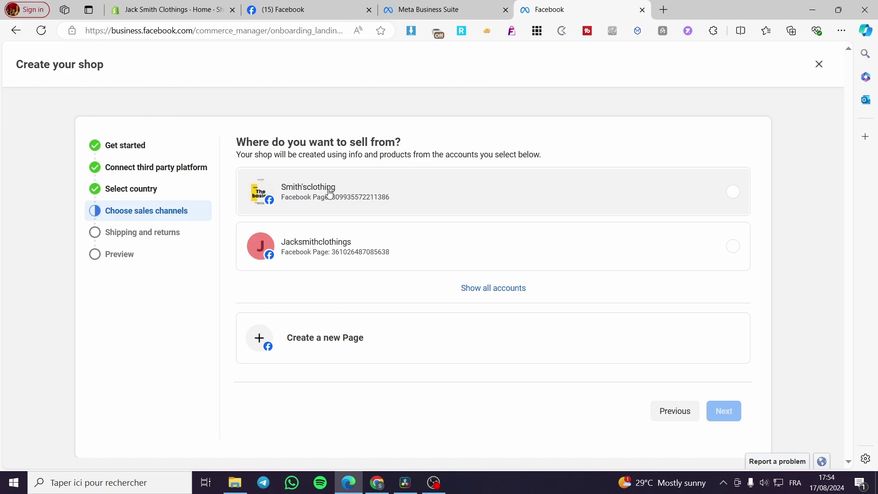
# Sell from Smith'sclothing, connect the UniqueBoutiqueDZ portfolio, and submit the business email.
pyautogui.click(298, 194)
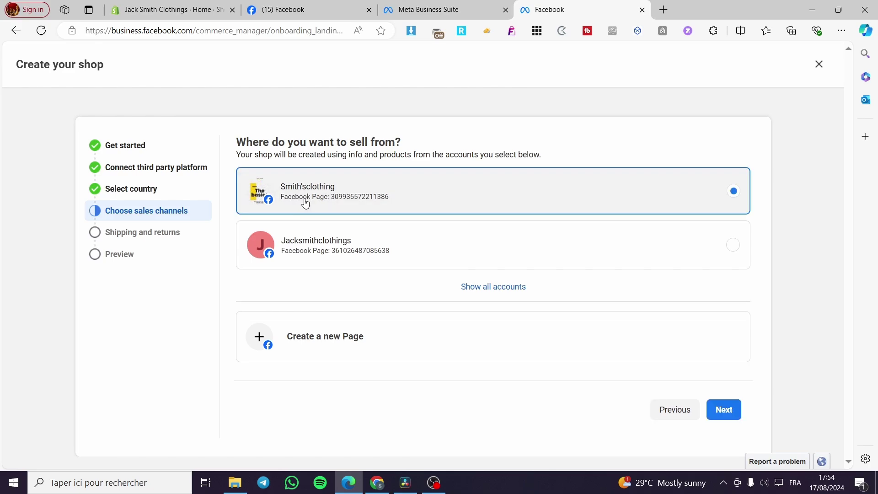
pyautogui.click(723, 410)
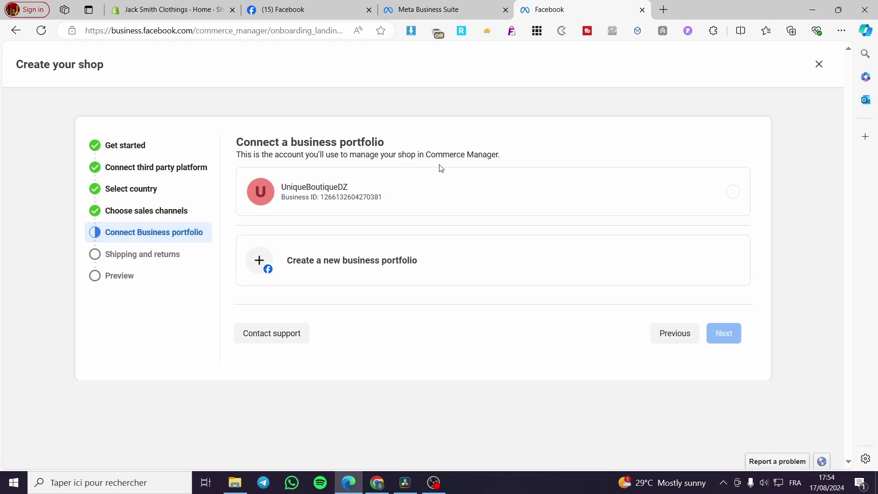
pyautogui.click(731, 194)
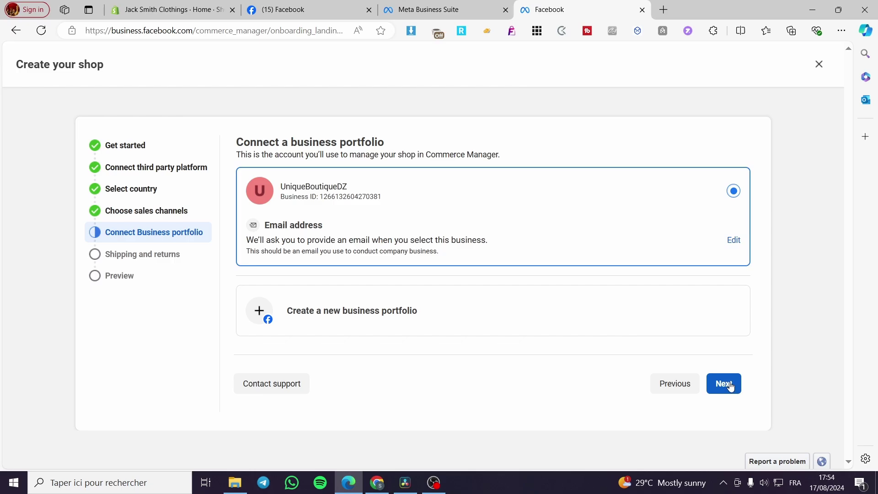
pyautogui.click(731, 391)
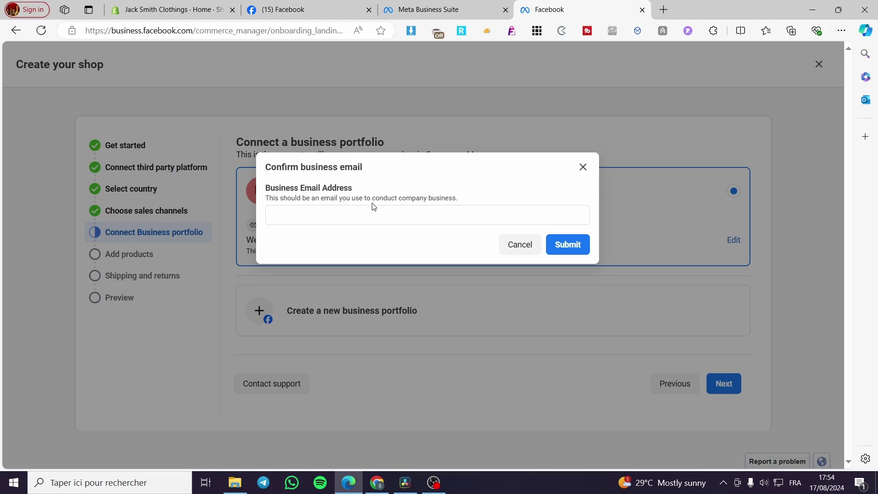
pyautogui.click(486, 213)
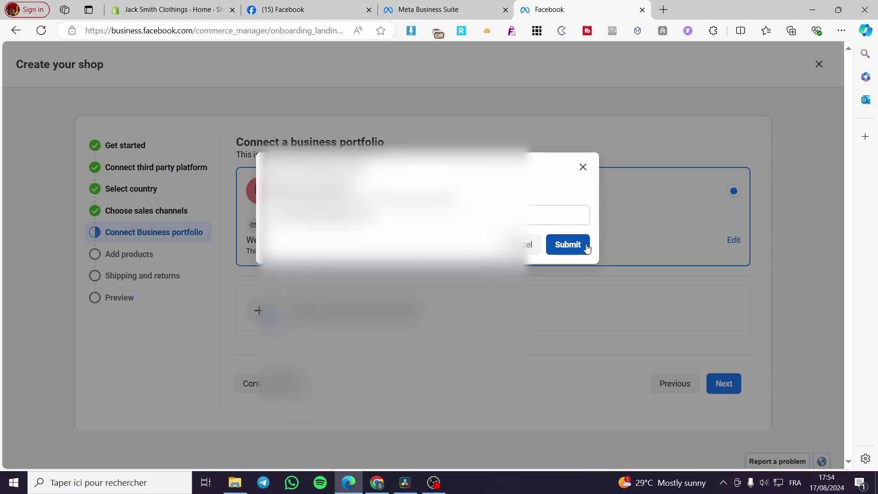
pyautogui.click(583, 246)
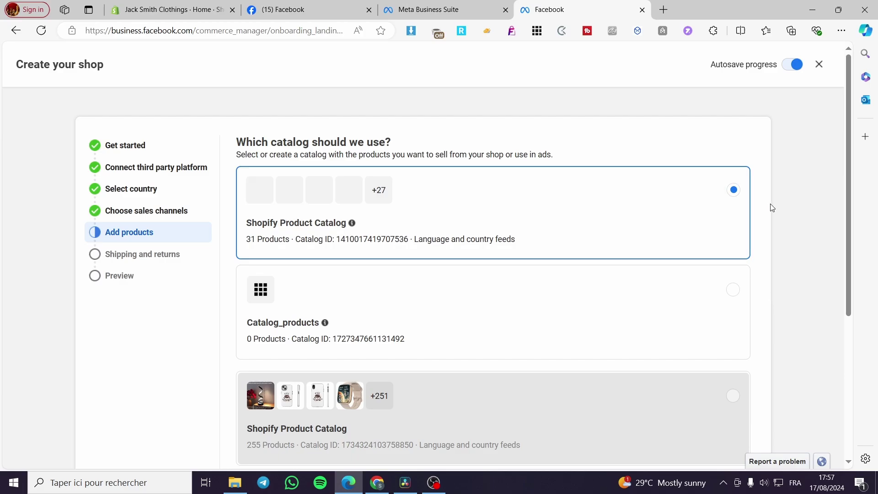
# Pick Create new catalog with its default name and continue to shipping and returns.
pyautogui.scroll(-1, 763, 204)
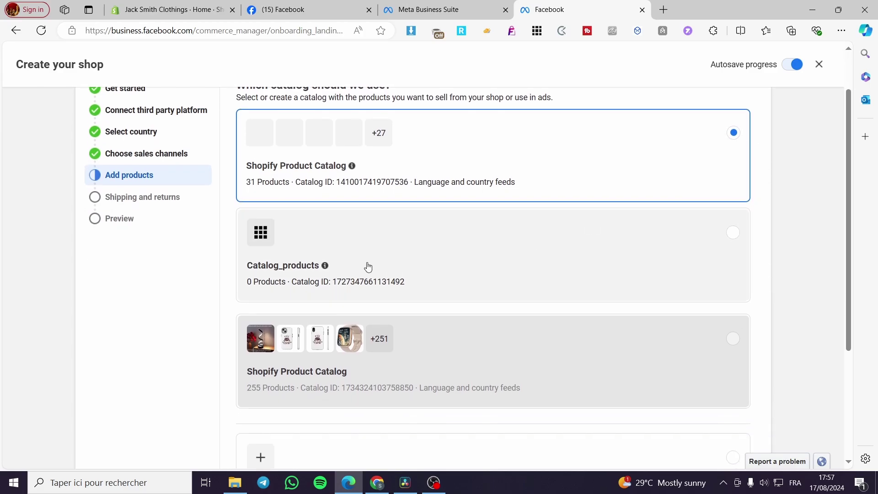
pyautogui.scroll(-3, 760, 257)
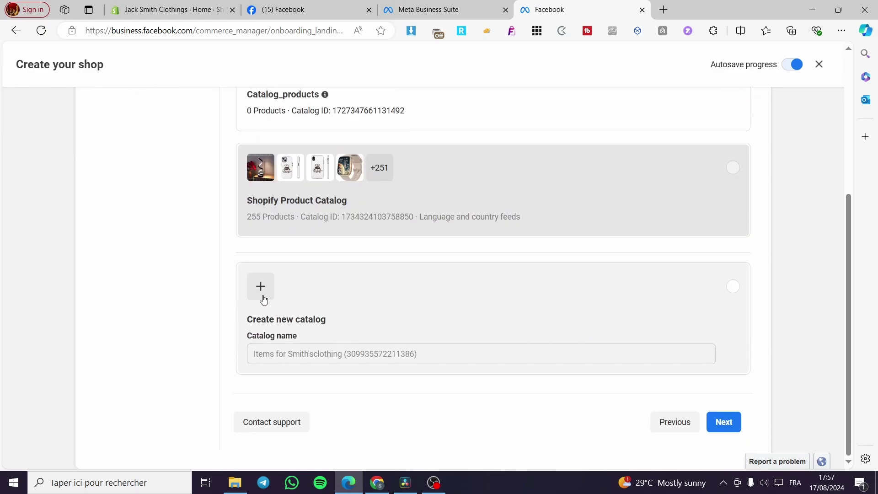
pyautogui.click(263, 298)
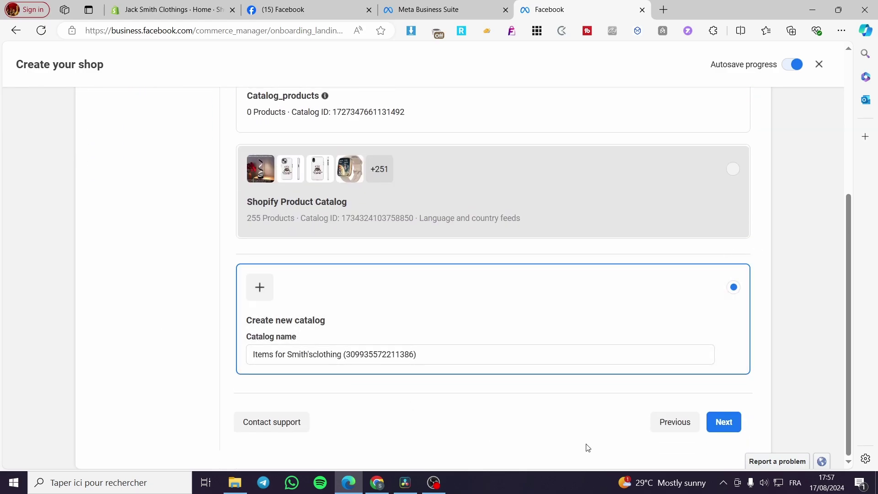
pyautogui.click(726, 424)
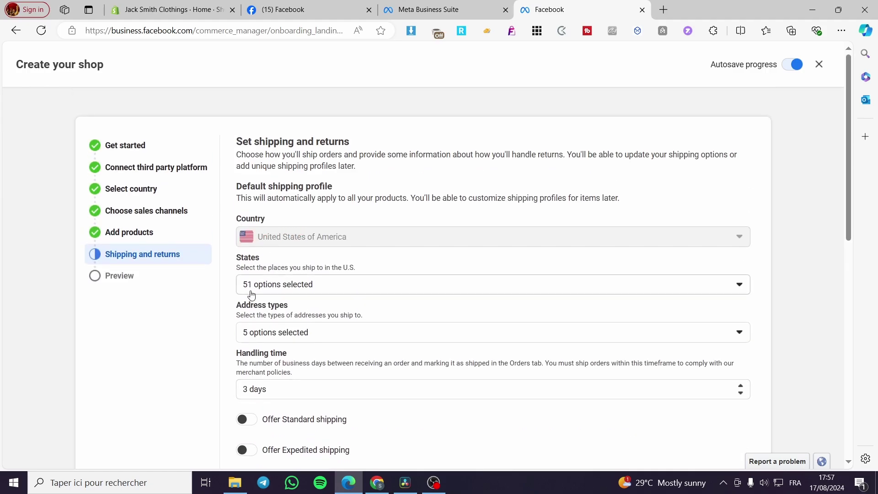
# Leave States and Address types unchanged and change handling time from 3 to 5 days.
pyautogui.click(378, 289)
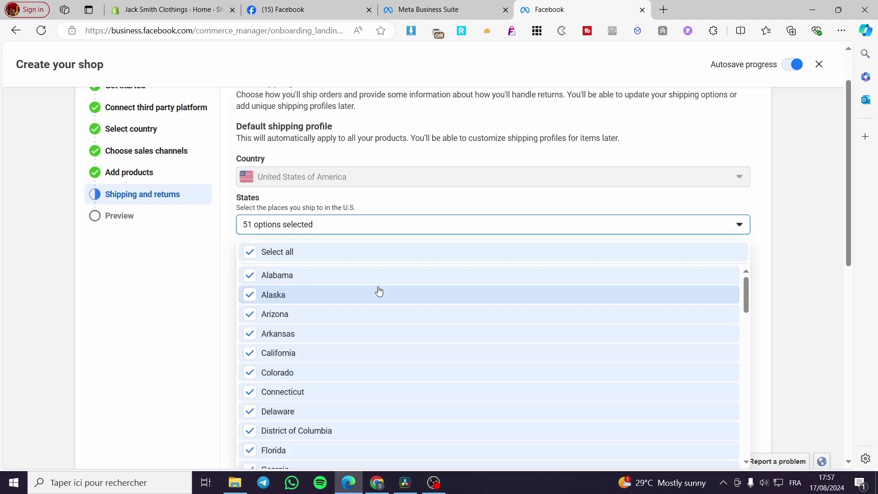
pyautogui.click(345, 222)
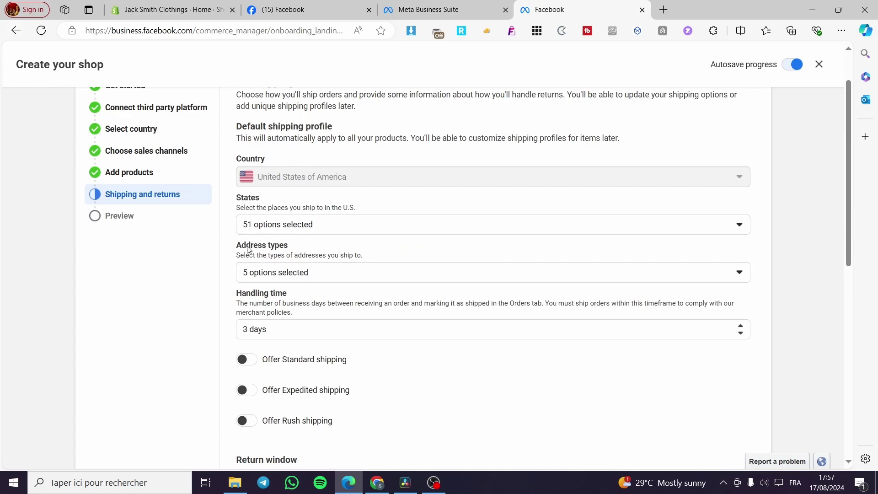
pyautogui.click(384, 272)
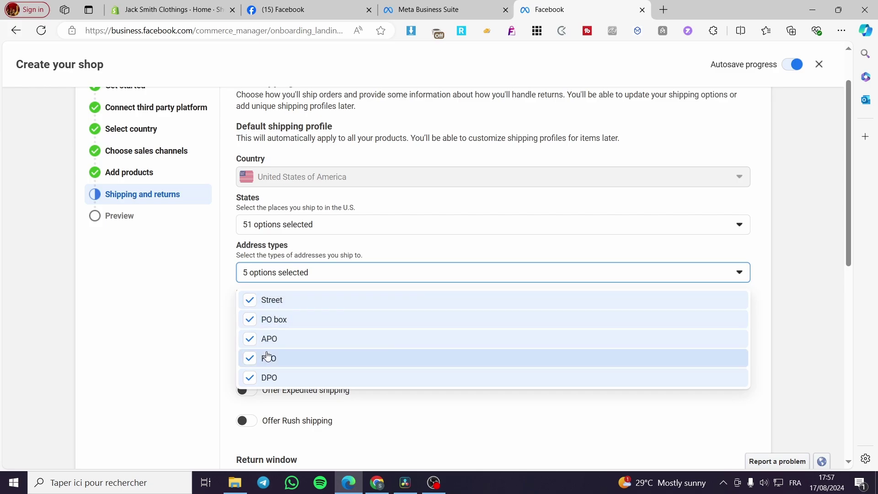
pyautogui.click(388, 247)
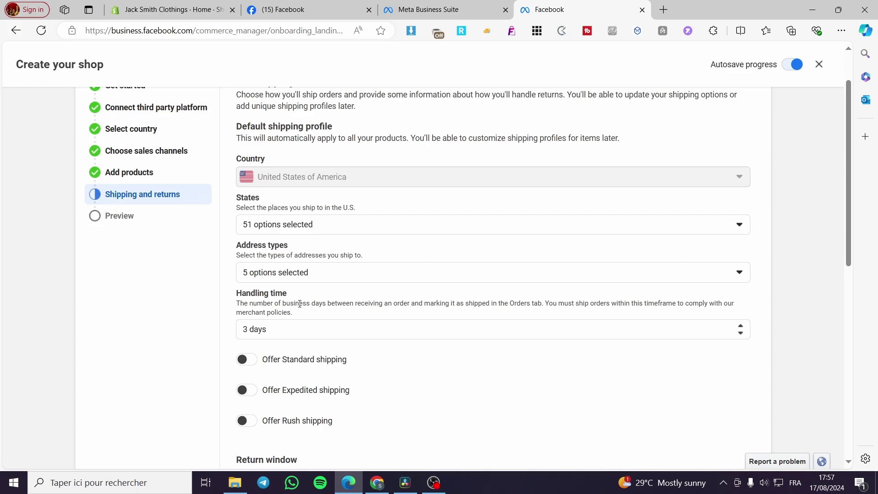
pyautogui.scroll(-1, 299, 303)
pyautogui.click(315, 268)
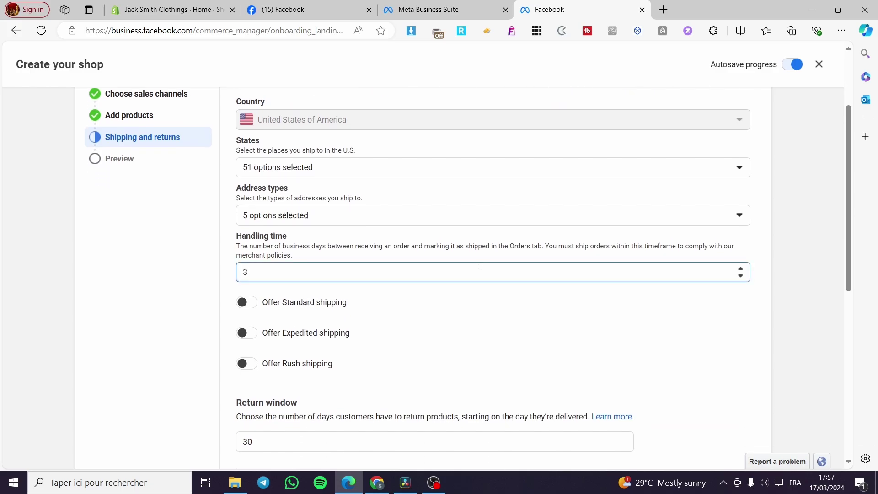
pyautogui.press('BackSpace')
# Set a 5-day handling time and standard shipping at $10.00 base plus $5.00 per additional item.
pyautogui.write('5')
pyautogui.click(782, 273)
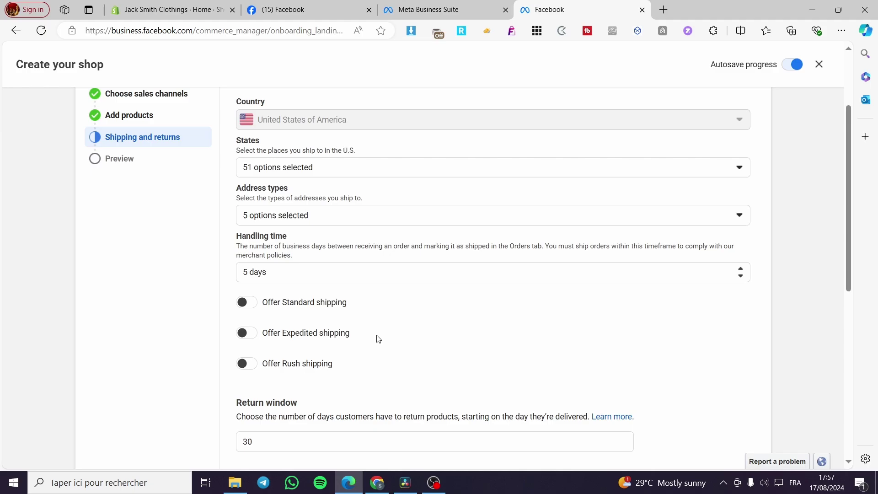
pyautogui.click(248, 303)
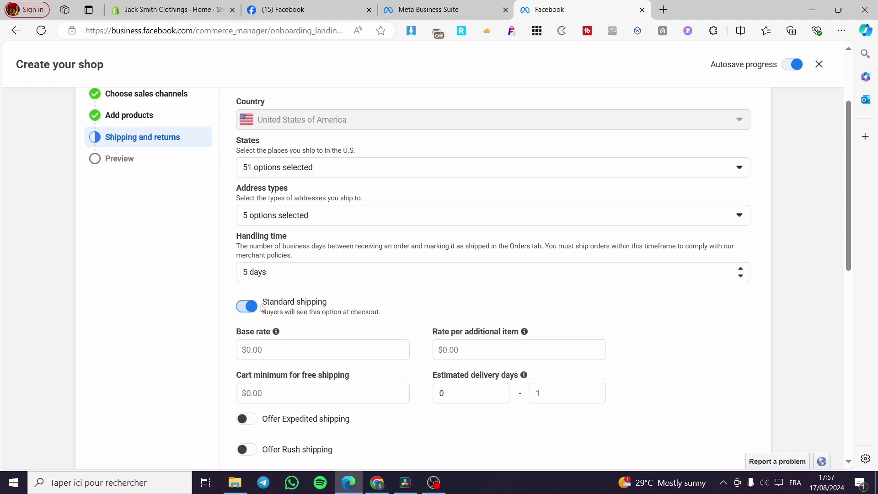
pyautogui.click(275, 346)
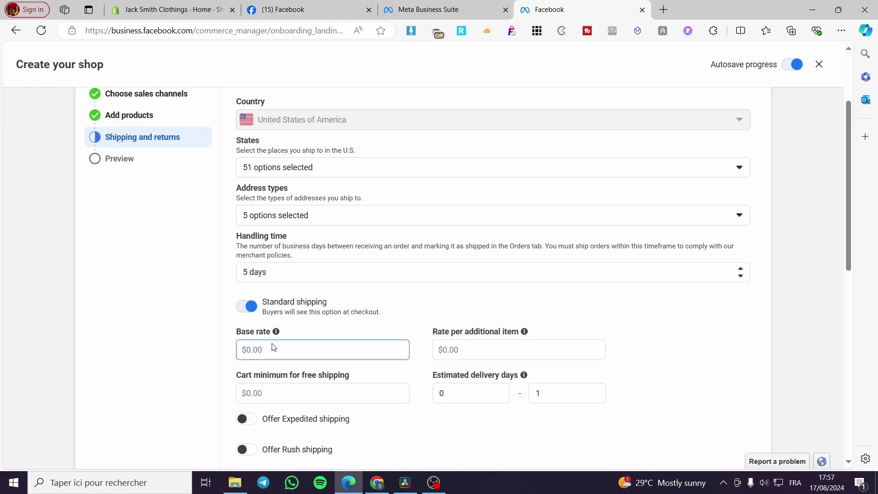
pyautogui.write('10')
pyautogui.click(431, 320)
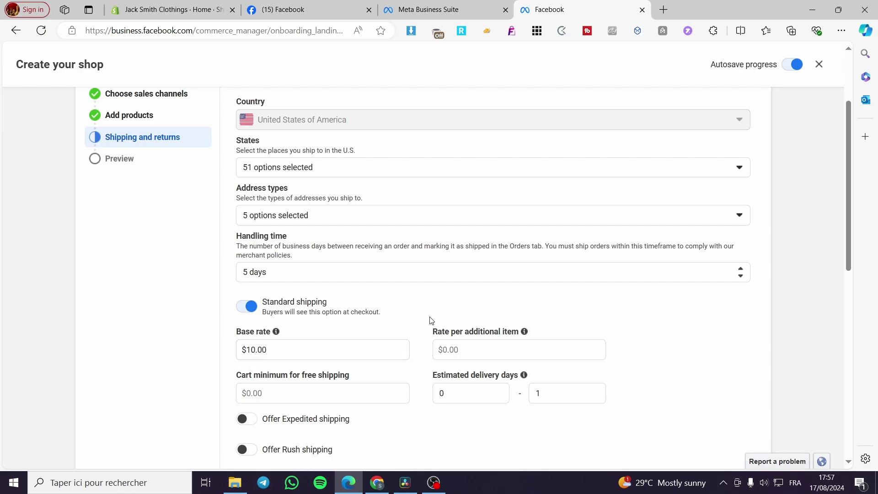
pyautogui.click(469, 353)
pyautogui.write('5')
pyautogui.click(659, 315)
# Turn on Rush shipping with a 20 base rate and 10 per additional item.
pyautogui.scroll(-2, 309, 423)
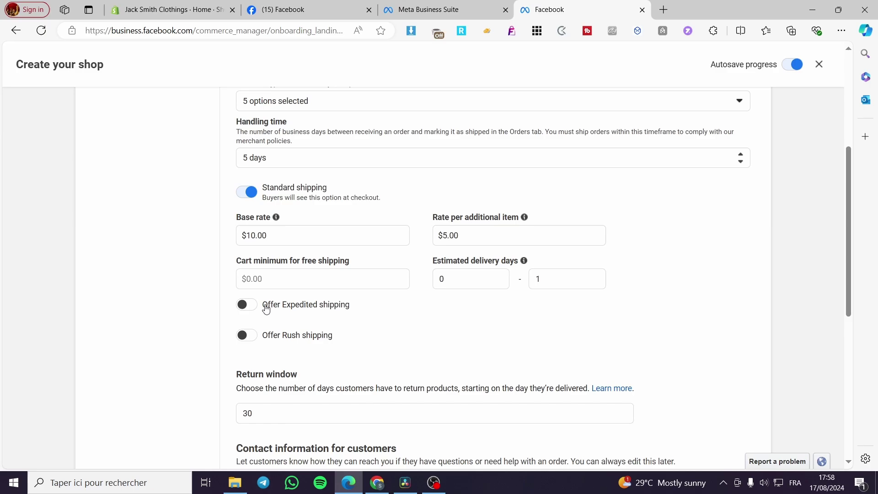
pyautogui.click(243, 337)
pyautogui.scroll(-2, 311, 352)
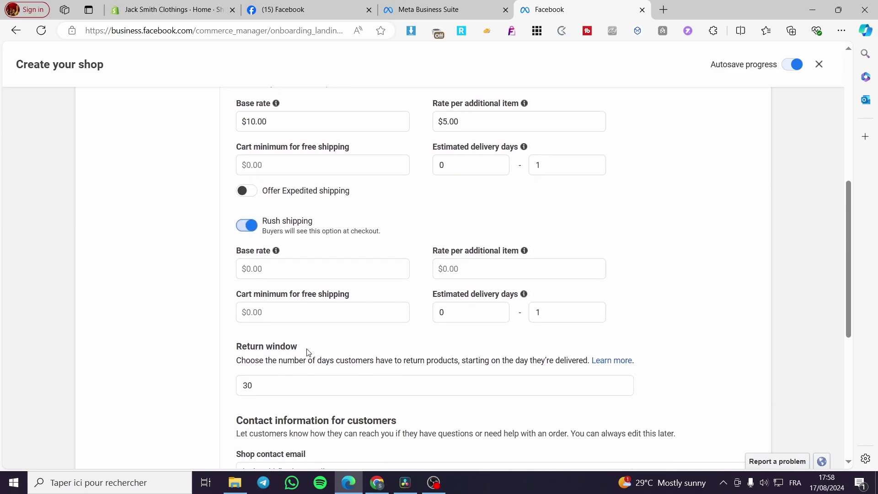
pyautogui.click(283, 270)
pyautogui.write('20')
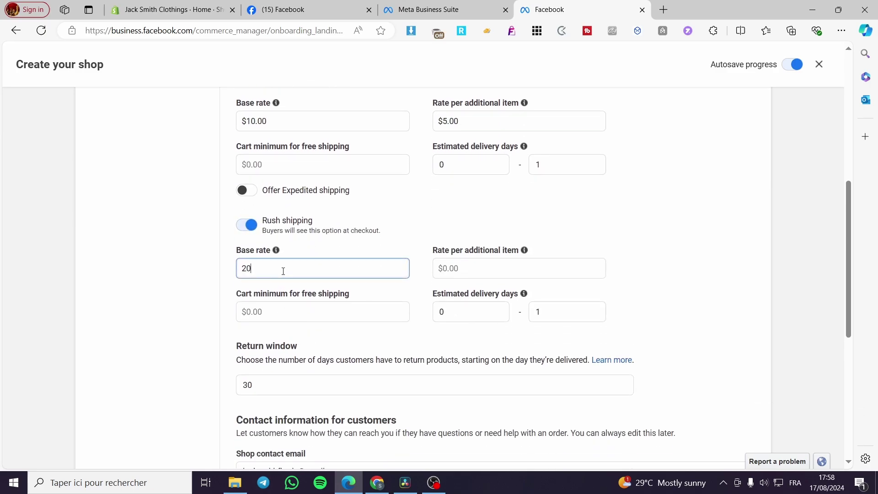
pyautogui.click(452, 267)
pyautogui.write('10')
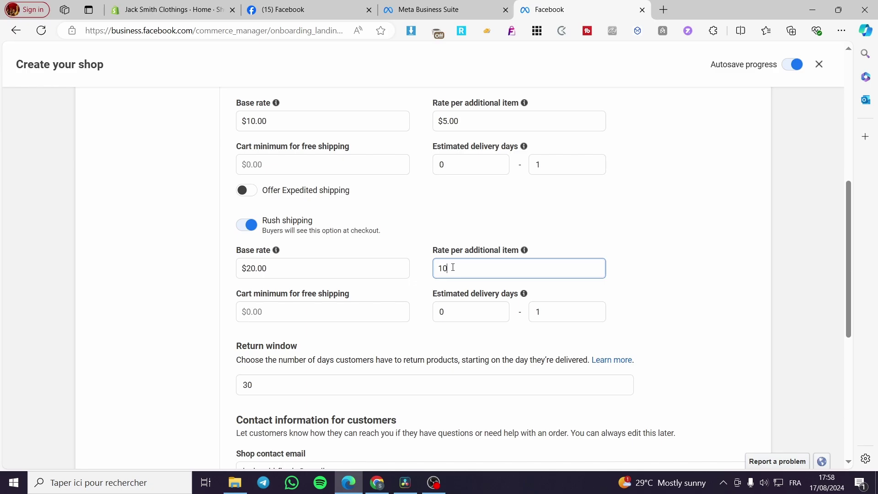
pyautogui.click(700, 275)
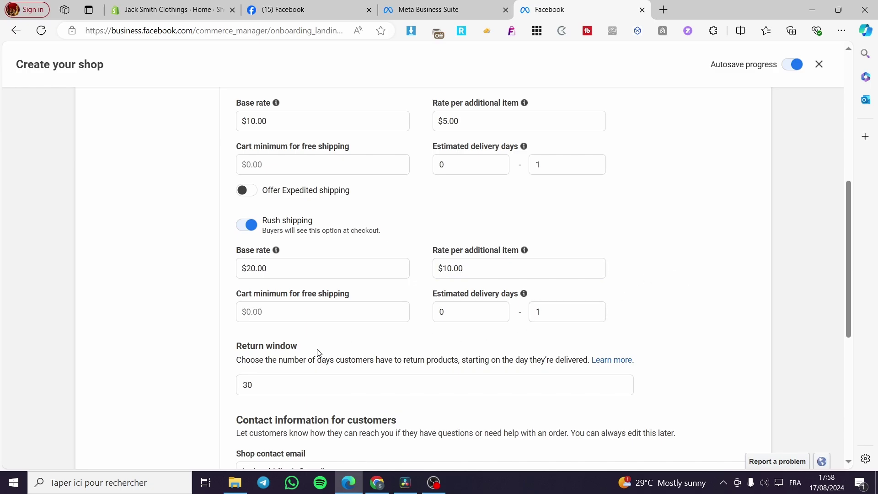
# Go past the rest of the shipping and returns form to the shop Preview step.
pyautogui.scroll(-3, 204, 327)
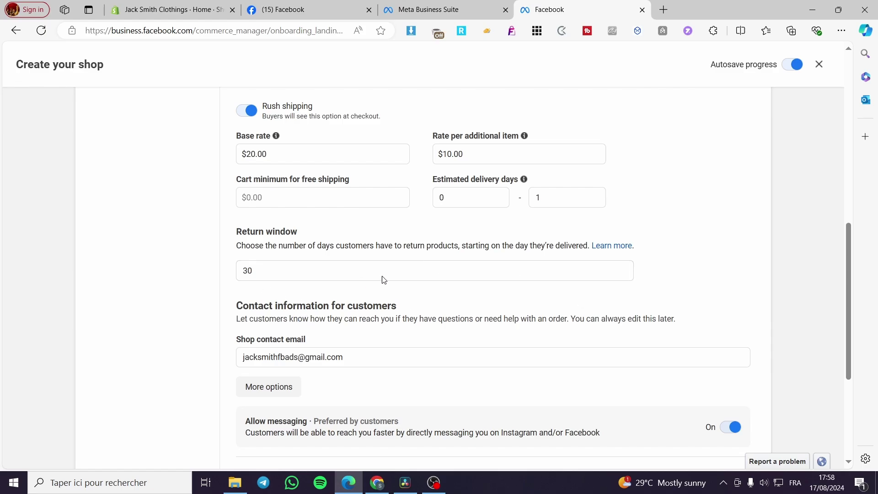
pyautogui.scroll(-3, 413, 329)
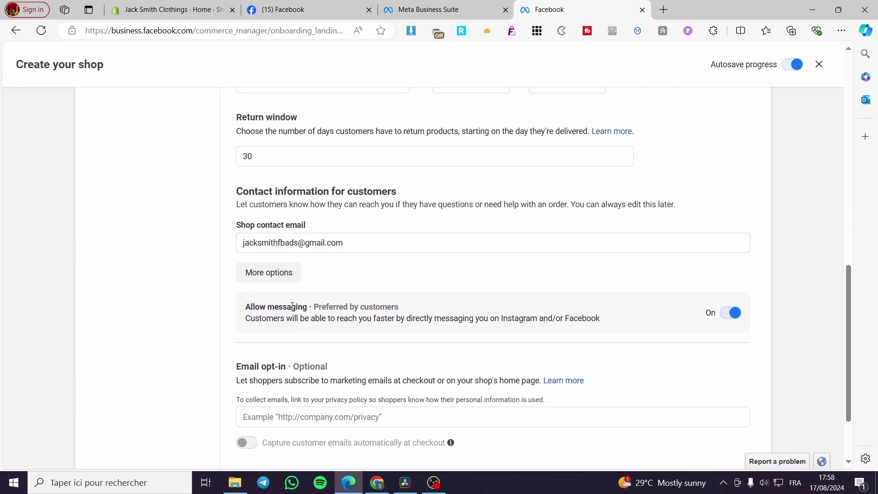
pyautogui.scroll(-2, 396, 257)
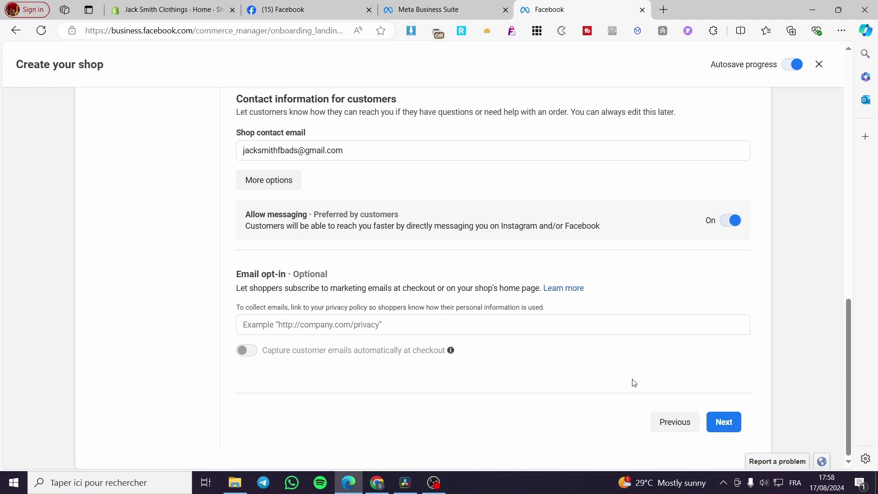
pyautogui.click(734, 426)
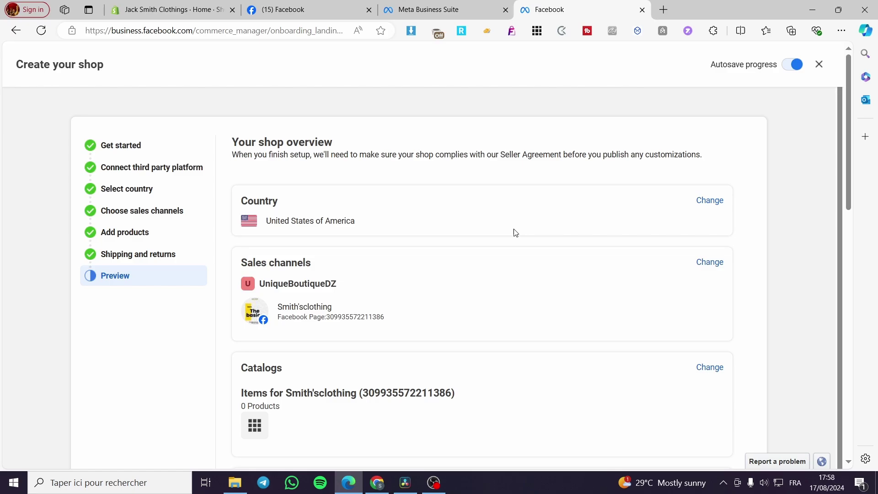
# Tick the Seller Agreement checkbox at the bottom of the preview and finish the shop setup.
pyautogui.scroll(-5, 504, 239)
pyautogui.scroll(-10, 564, 265)
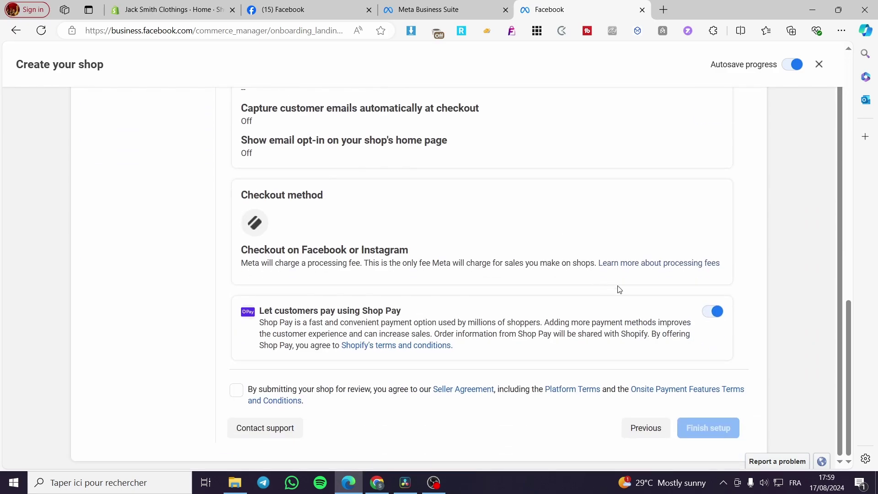
pyautogui.click(235, 391)
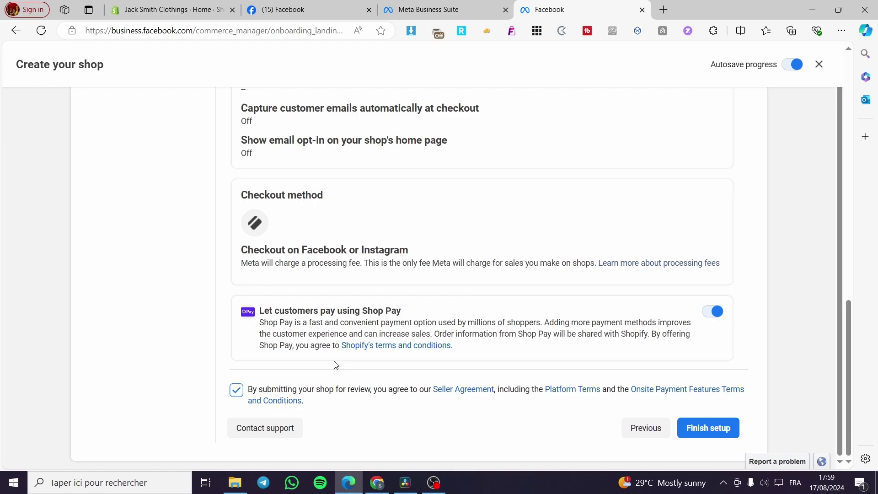
pyautogui.click(717, 432)
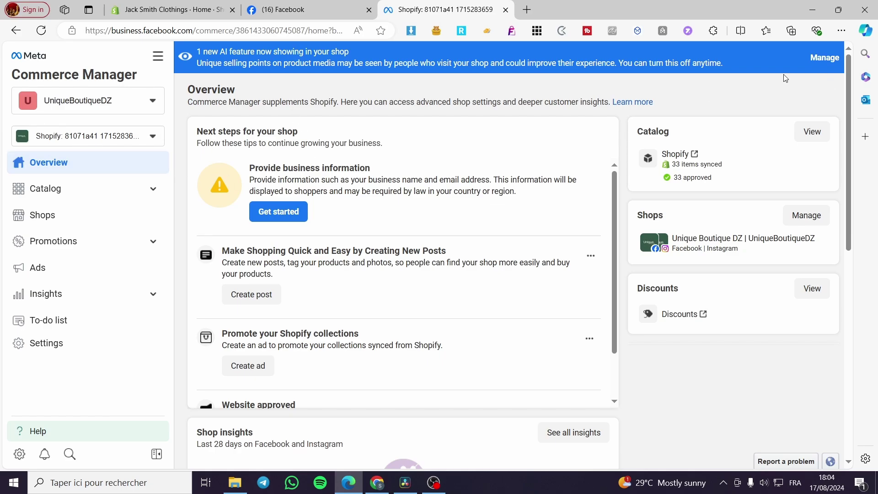
# Expand the Catalog section in the Commerce Manager sidebar to show its sub-pages.
pyautogui.click(153, 190)
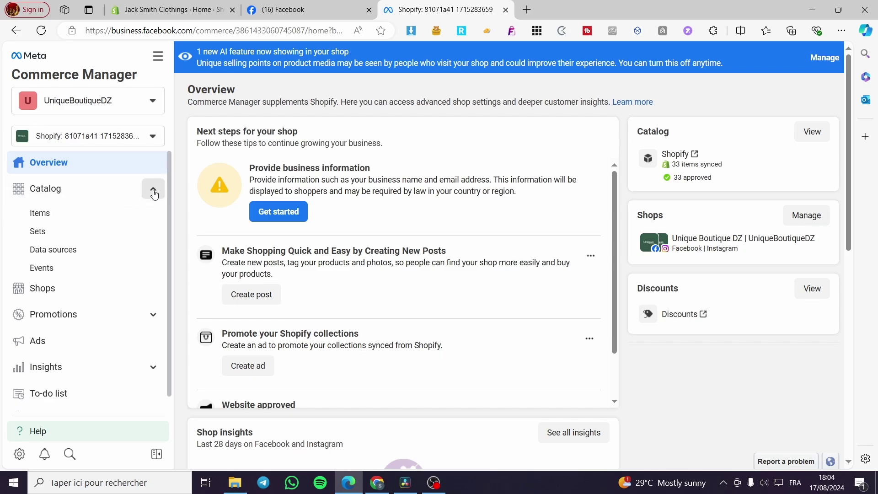
pyautogui.click(153, 189)
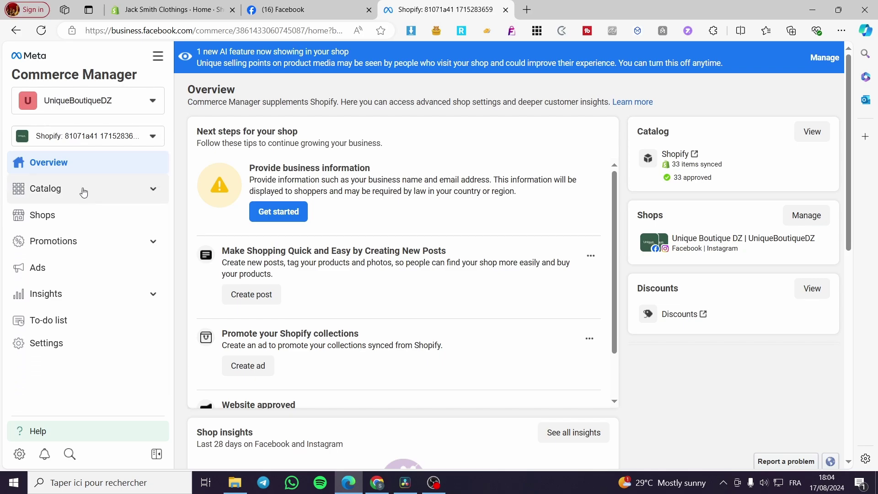
pyautogui.click(153, 189)
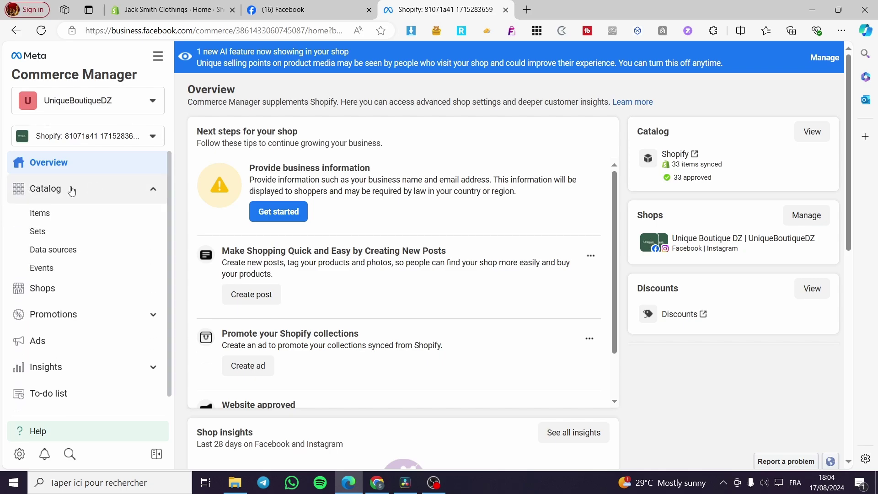
# Open Catalog > Items and browse the list of 34 items and 255 variants.
pyautogui.click(46, 221)
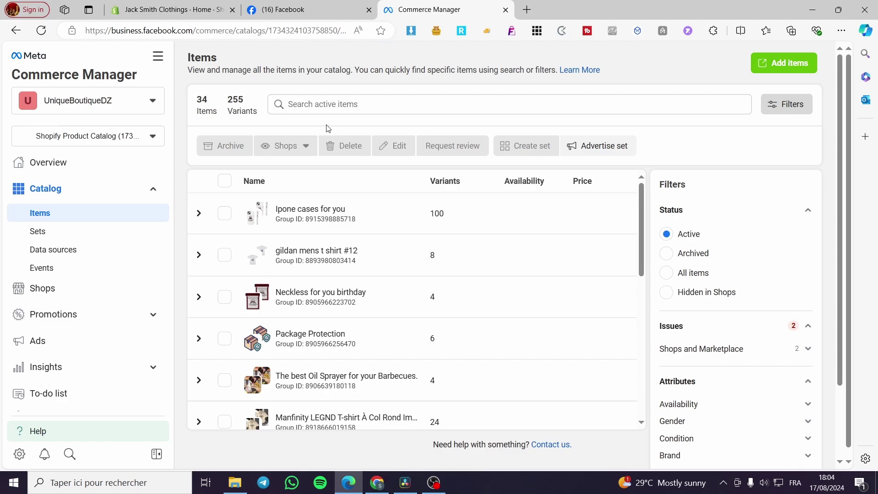
pyautogui.scroll(-2, 431, 235)
pyautogui.scroll(-5, 430, 236)
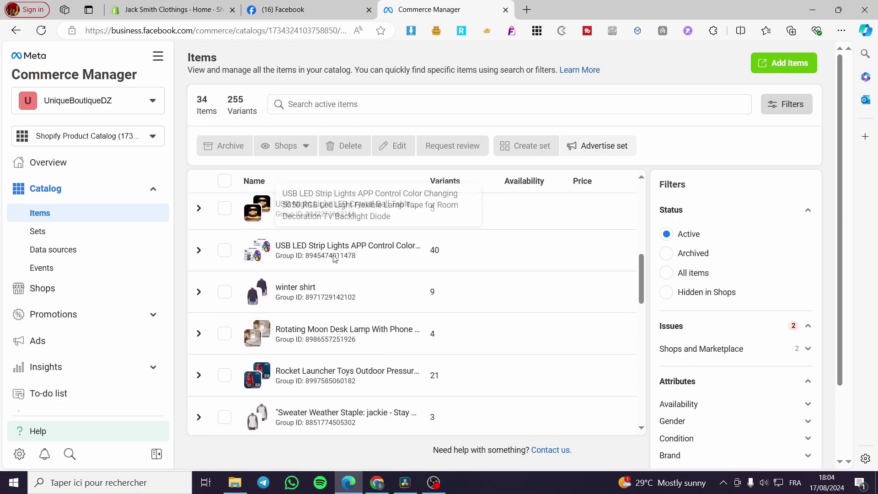
pyautogui.scroll(8, 405, 276)
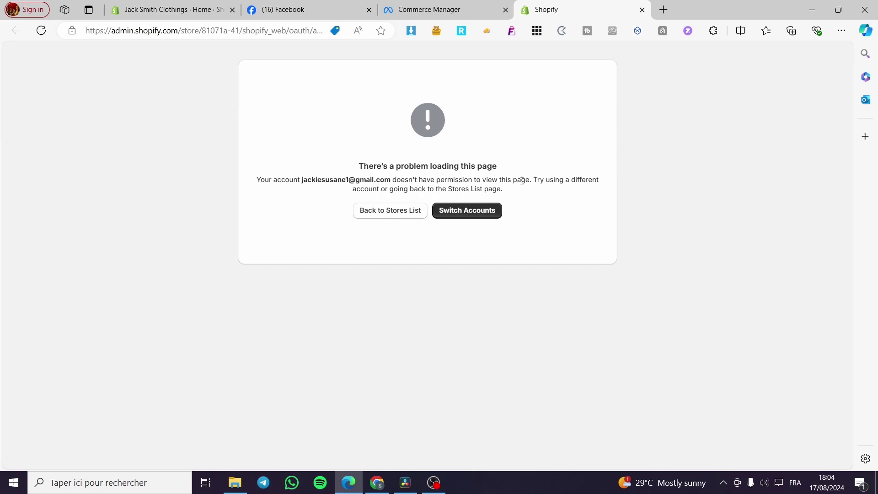
# Return from the Shopify permission error page to the stores list.
pyautogui.click(407, 214)
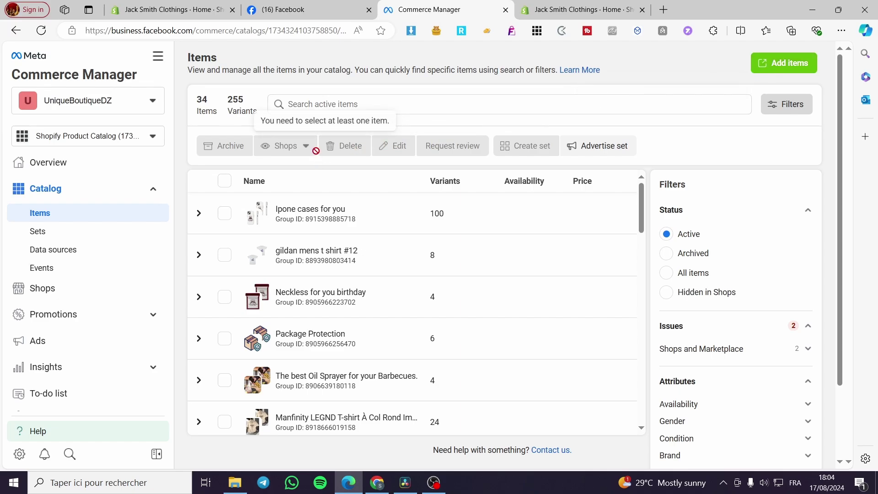
pyautogui.scroll(-2, 750, 215)
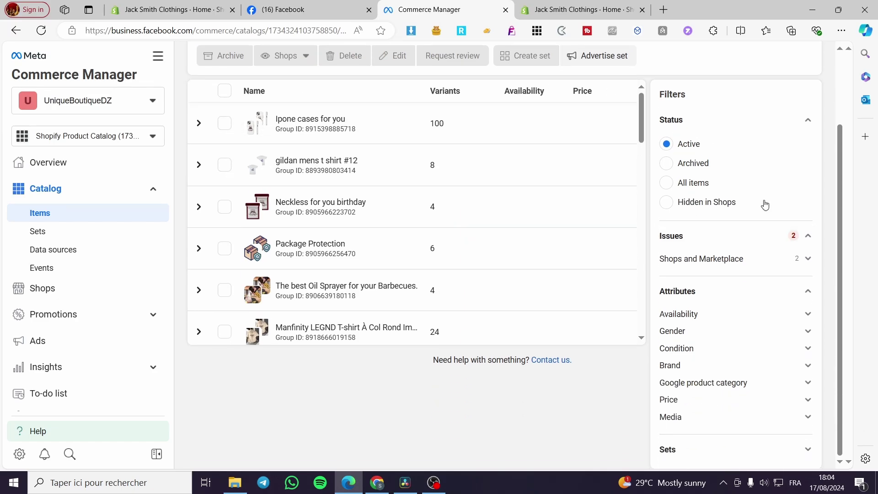
pyautogui.scroll(2, 743, 189)
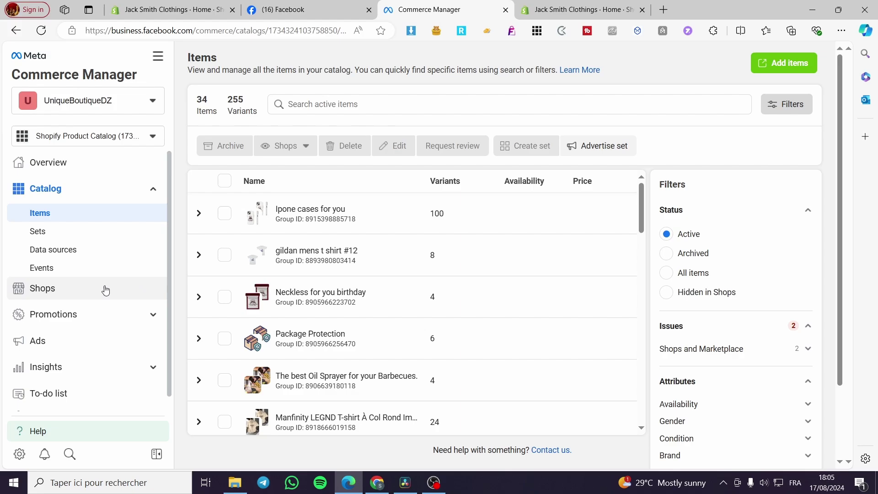
# Start a new product from Shopify's Products list, glancing back at the Commerce Manager catalog.
pyautogui.click(553, 3)
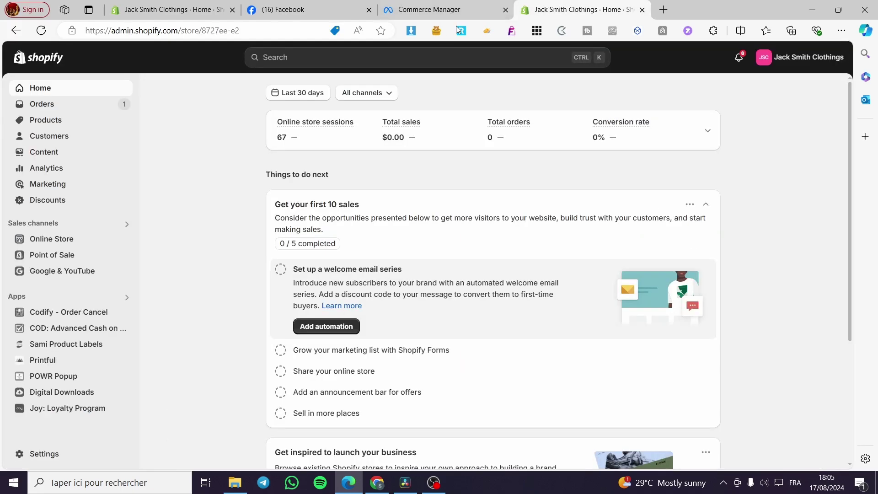
pyautogui.click(48, 124)
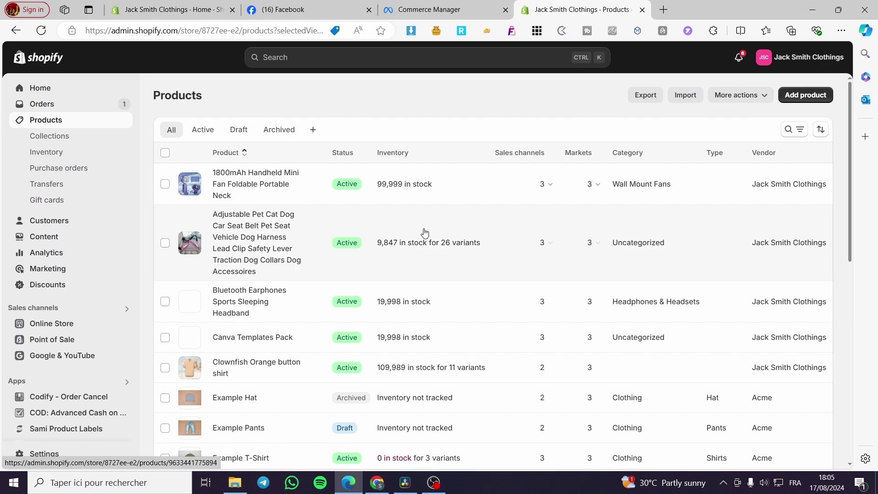
pyautogui.click(814, 93)
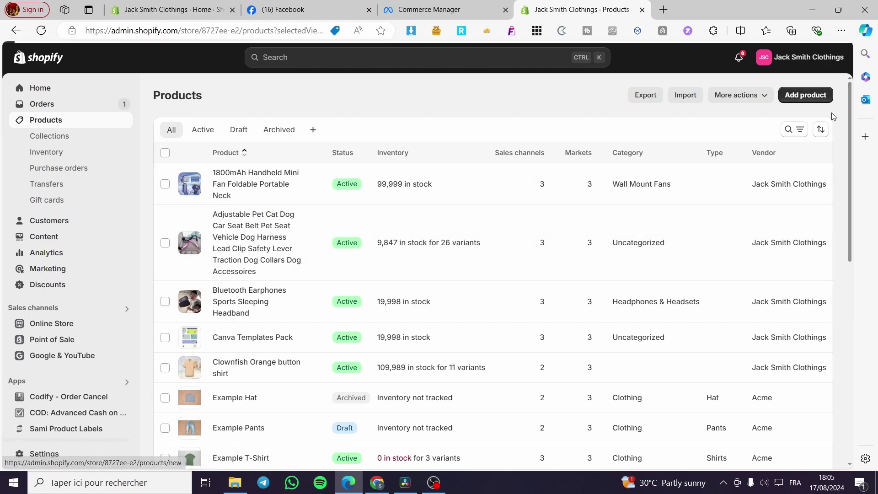
pyautogui.click(429, 10)
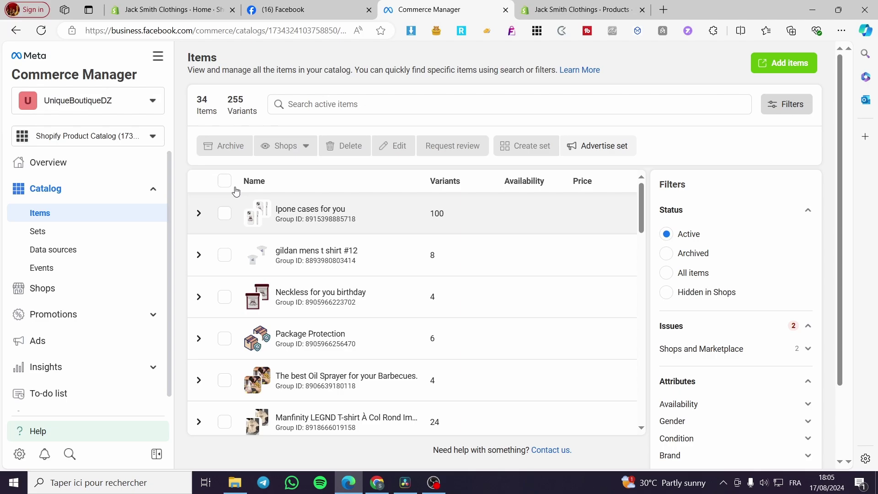
pyautogui.click(541, 3)
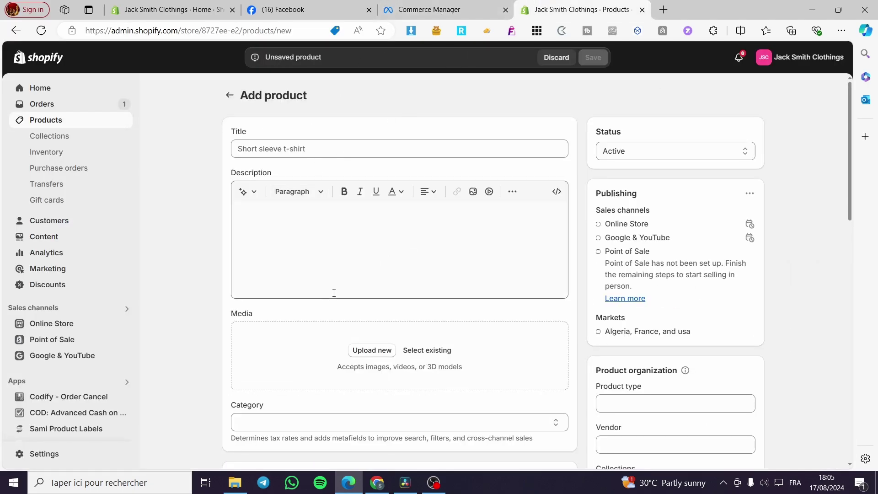
# Title the product 'Tshirt' and paste 'Tshirt' as its description.
pyautogui.click(317, 148)
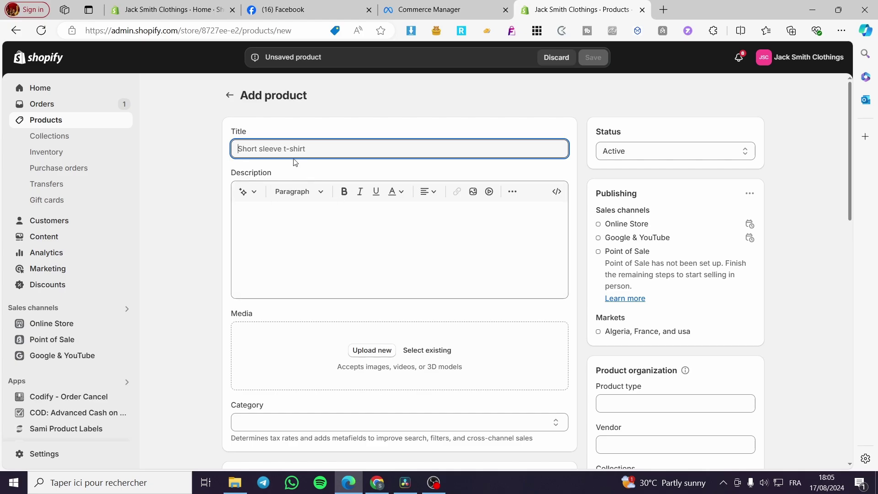
pyautogui.write('Necklass')
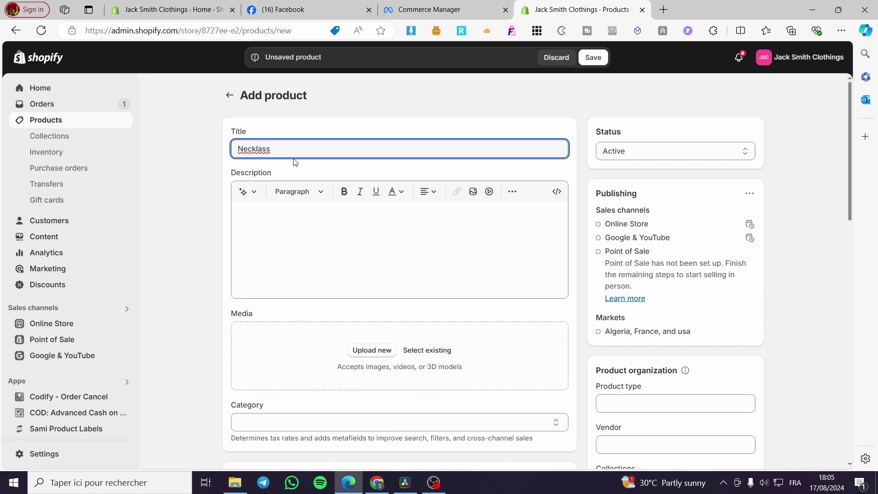
pyautogui.press('BackSpace')
pyautogui.press('BackSpace')
pyautogui.press('BackSpace')
pyautogui.press('BackSpace')
pyautogui.press('BackSpace')
pyautogui.press('BackSpace')
pyautogui.press('BackSpace')
pyautogui.press('BackSpace')
pyautogui.write('Tsh')
pyautogui.moveTo(262, 149); pyautogui.dragTo(212, 150)
pyautogui.hotkey('ctrl', 'c')
pyautogui.click(320, 243)
pyautogui.hotkey('ctrl', 'v')
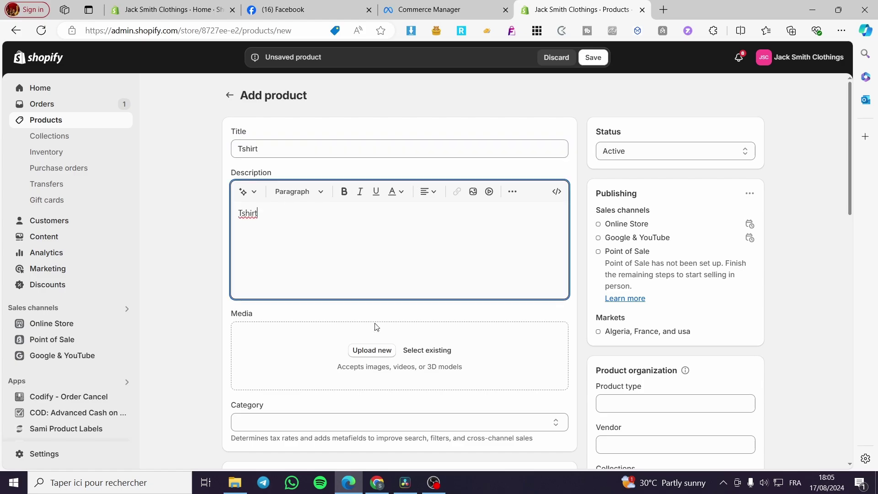
# Attach the store's existing beige shirt image as the product media.
pyautogui.click(424, 351)
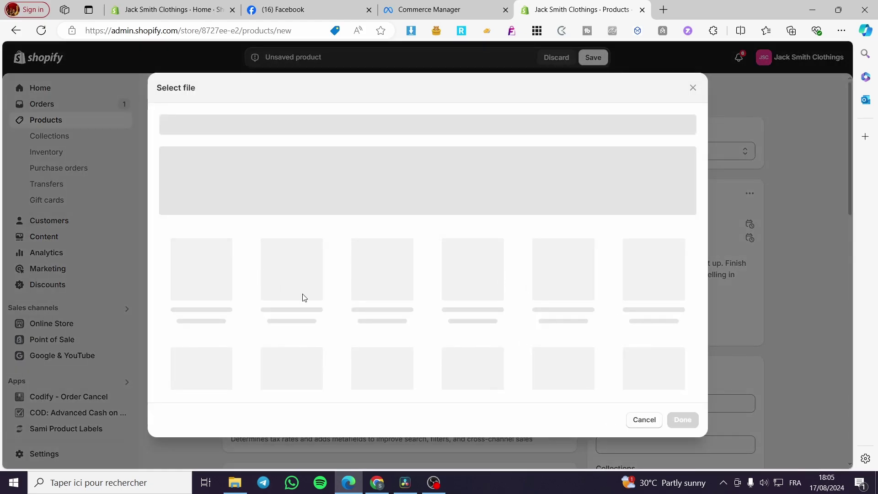
pyautogui.scroll(-10, 526, 326)
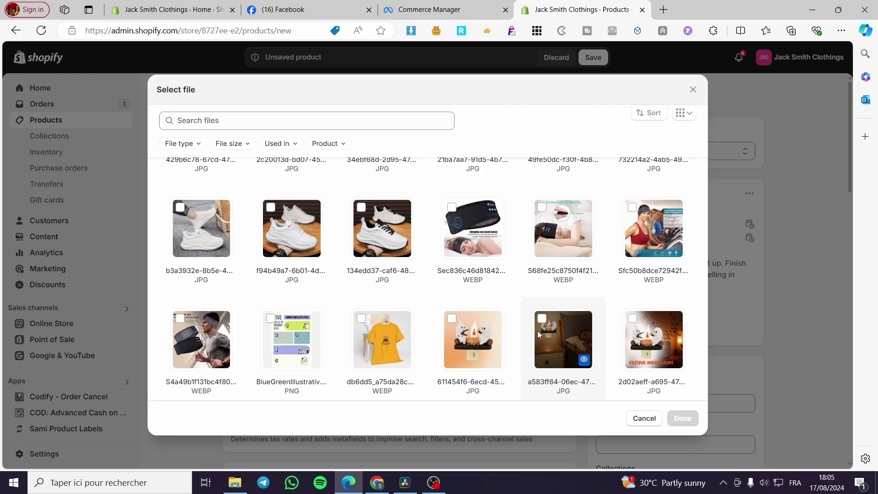
pyautogui.scroll(-3, 590, 305)
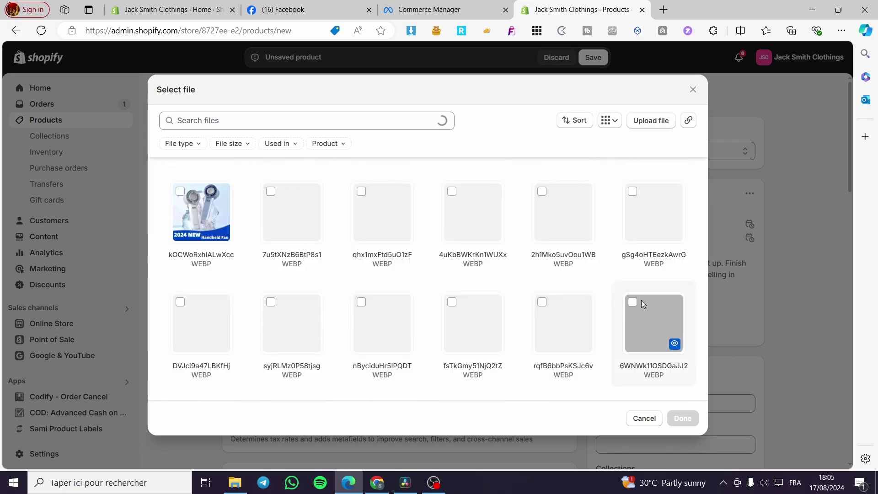
pyautogui.click(459, 215)
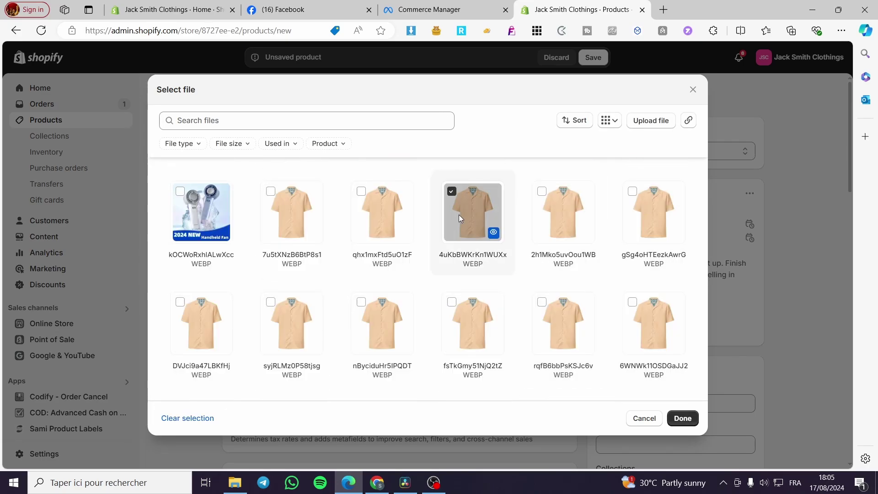
pyautogui.click(682, 418)
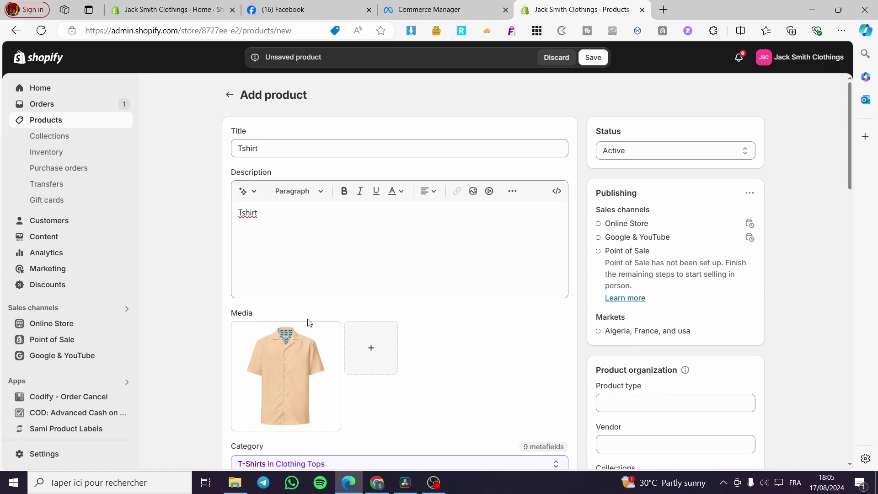
# Set the Tshirt's price to 15.00.
pyautogui.scroll(-8, 334, 284)
pyautogui.click(281, 148)
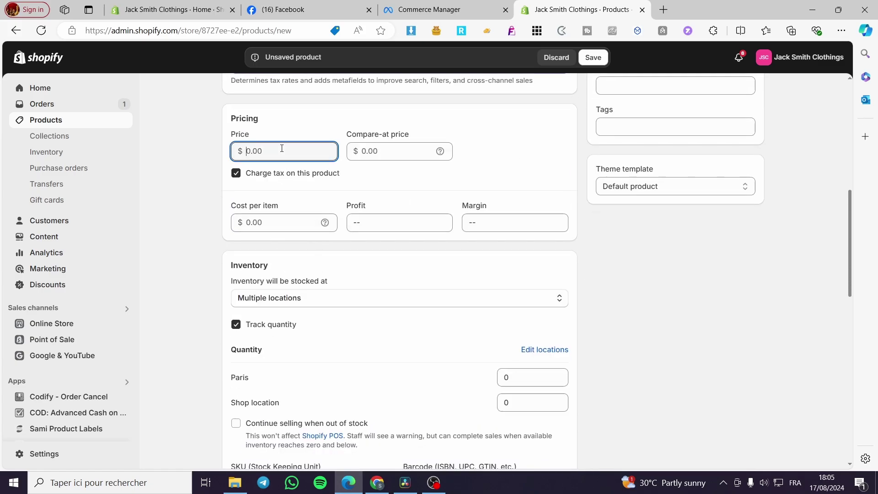
pyautogui.write('15')
pyautogui.click(181, 208)
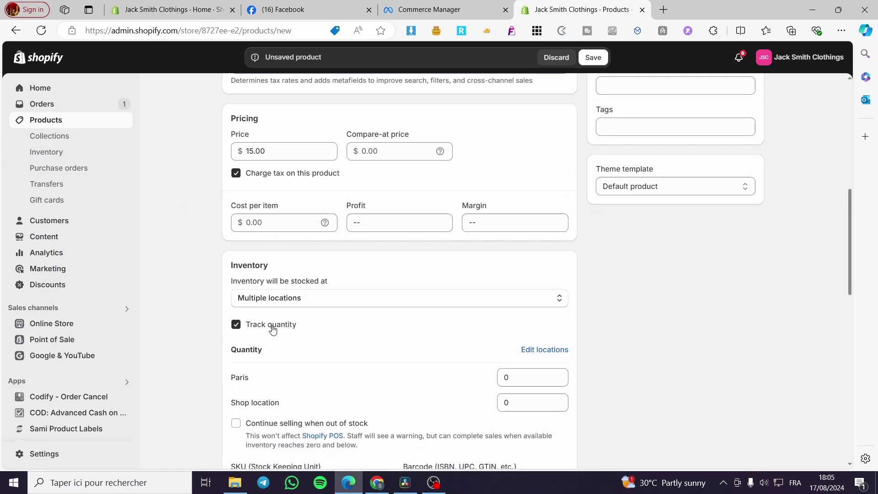
# Stock 9999 units at Paris and Shop location and allow selling when out of stock.
pyautogui.scroll(-1, 259, 318)
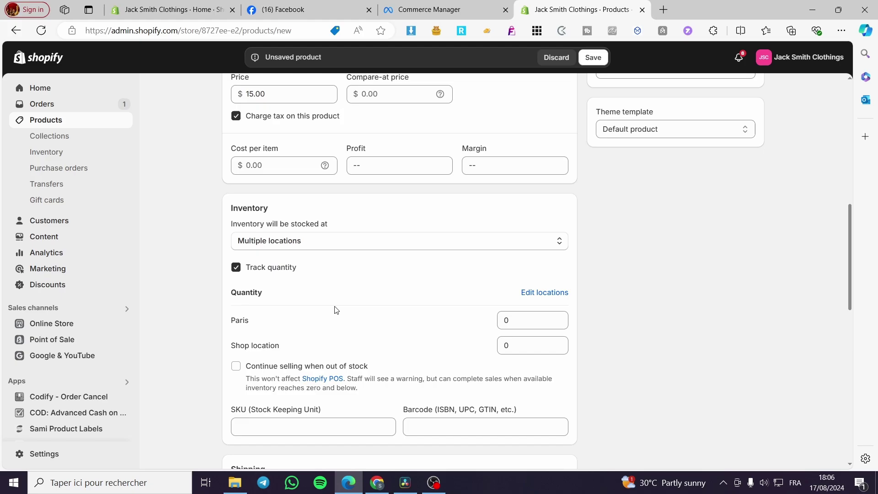
pyautogui.click(560, 294)
pyautogui.click(580, 349)
pyautogui.click(534, 323)
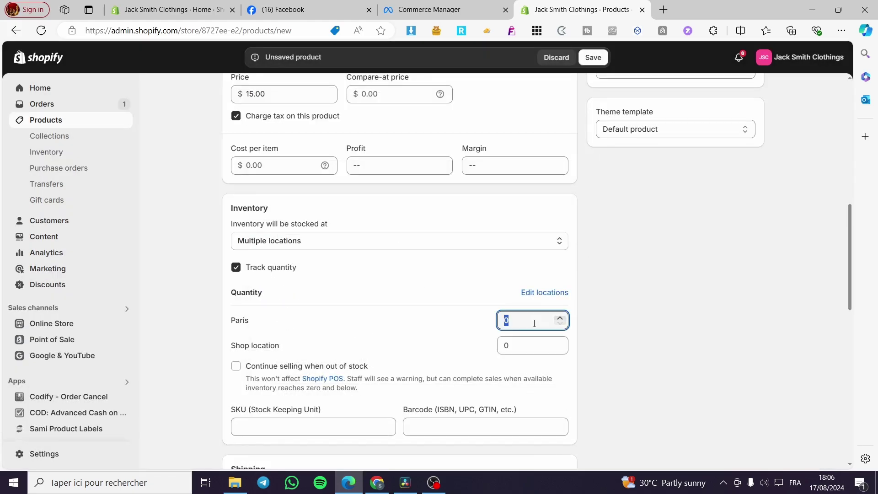
pyautogui.click(536, 350)
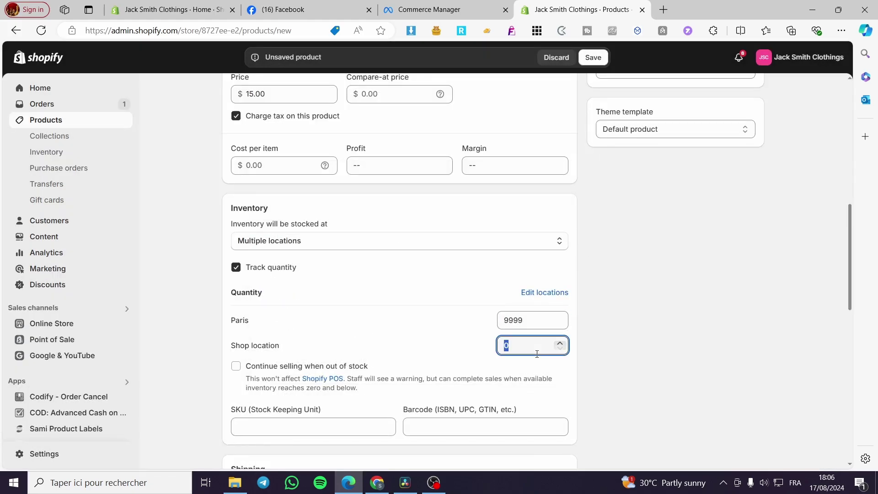
pyautogui.write('9999')
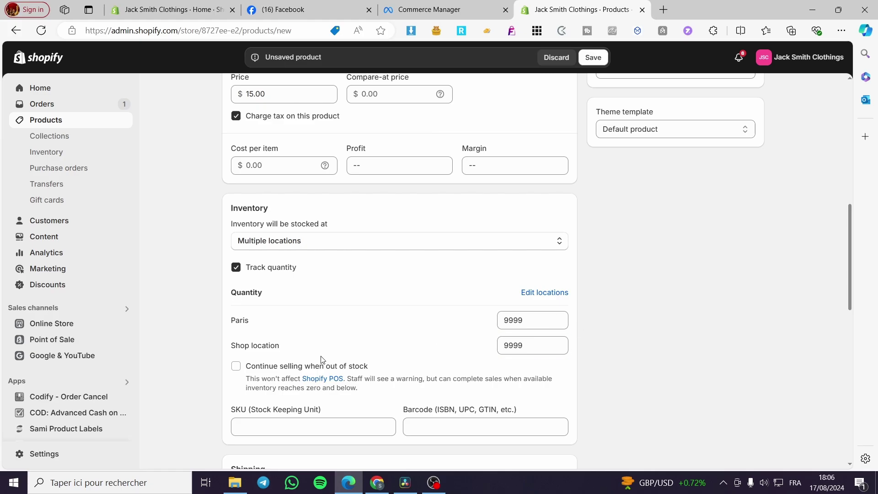
pyautogui.click(236, 366)
pyautogui.click(517, 323)
# Enter a 0.2 kg shipping weight for the Tshirt.
pyautogui.scroll(-5, 388, 295)
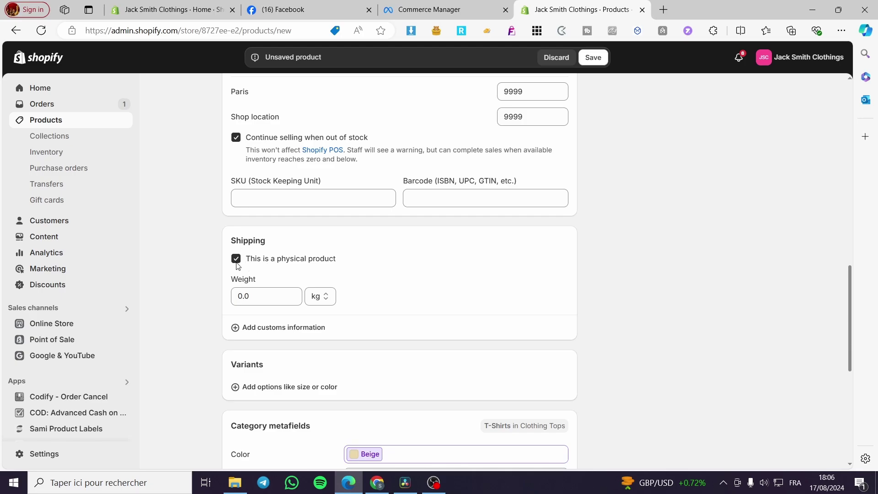
pyautogui.click(265, 294)
pyautogui.write('0')
pyautogui.click(231, 314)
# Save the new Tshirt product.
pyautogui.scroll(-5, 539, 319)
pyautogui.scroll(-2, 515, 301)
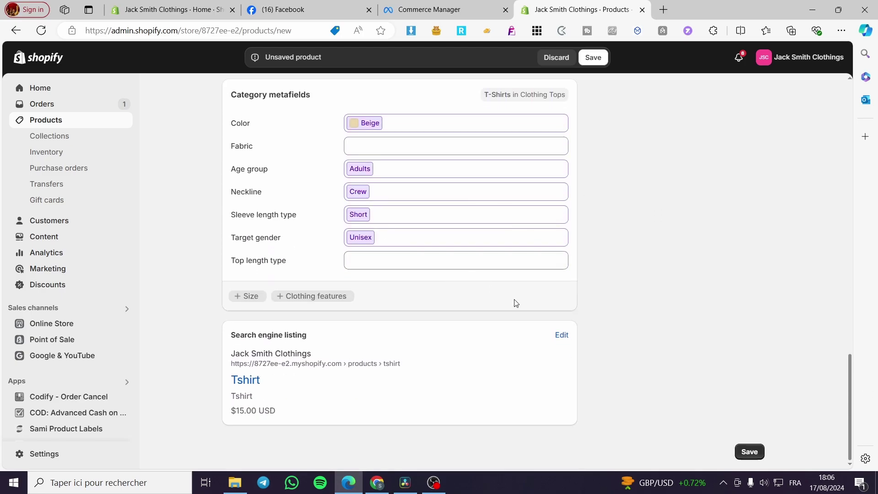
pyautogui.scroll(18, 562, 372)
pyautogui.click(593, 57)
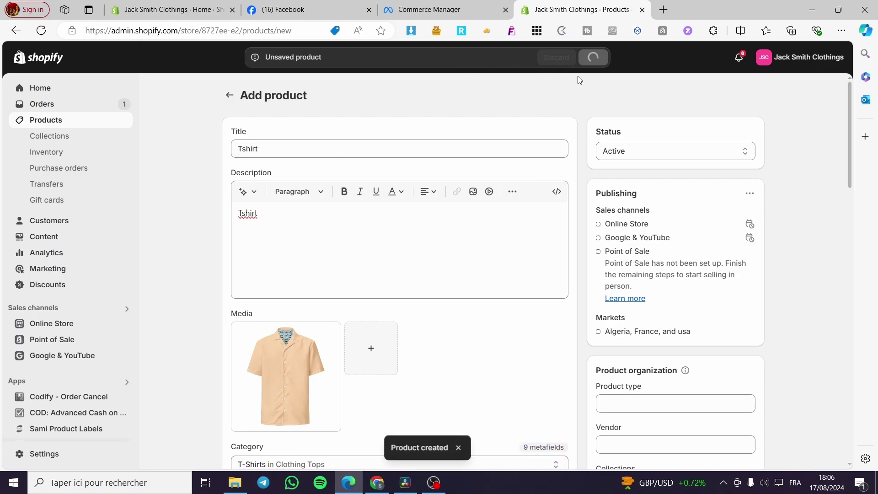
# Reload the Commerce Manager catalog Items list and check for the Tshirt; it still shows 34 items, 255 variants.
pyautogui.click(456, 4)
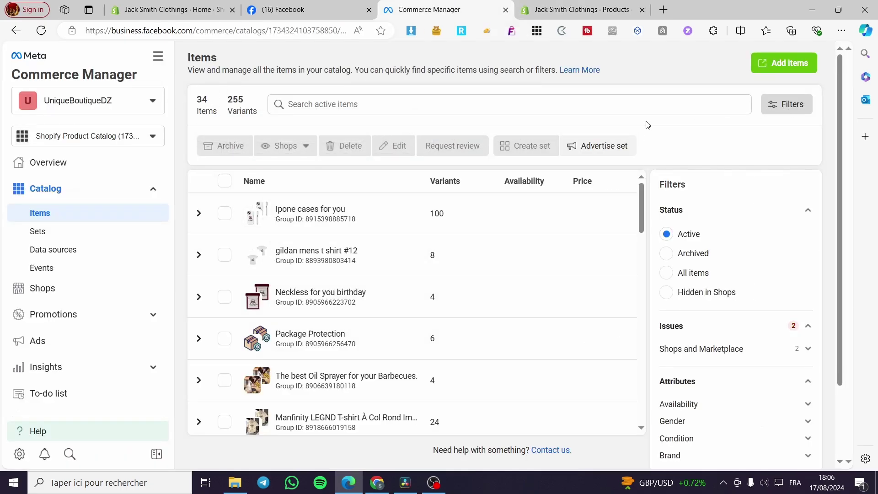
pyautogui.click(41, 30)
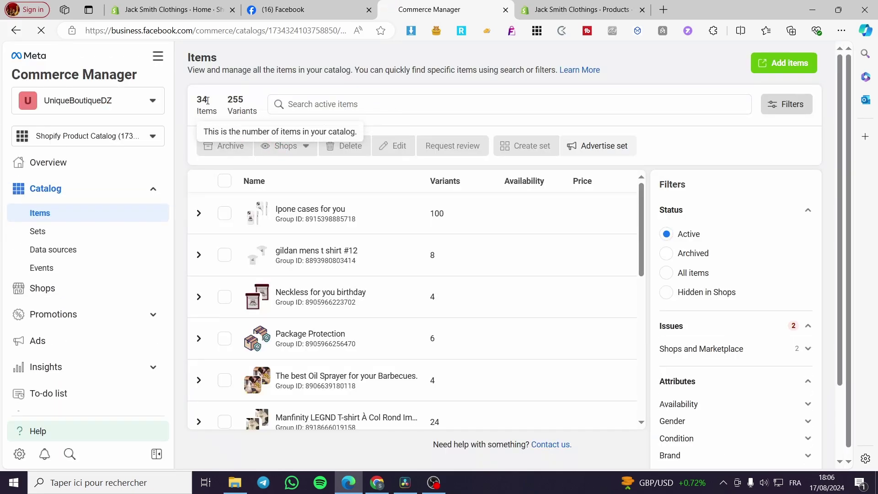
pyautogui.doubleClick(208, 100)
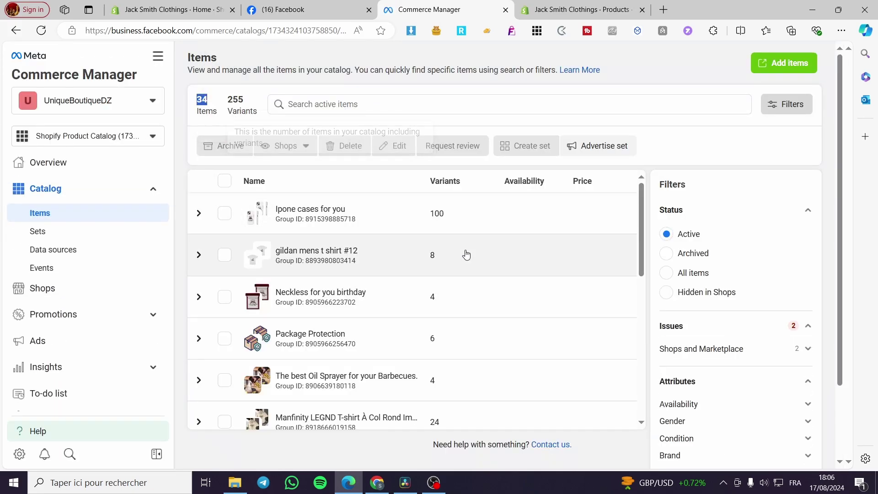
pyautogui.scroll(-4, 466, 255)
pyautogui.scroll(-7, 384, 314)
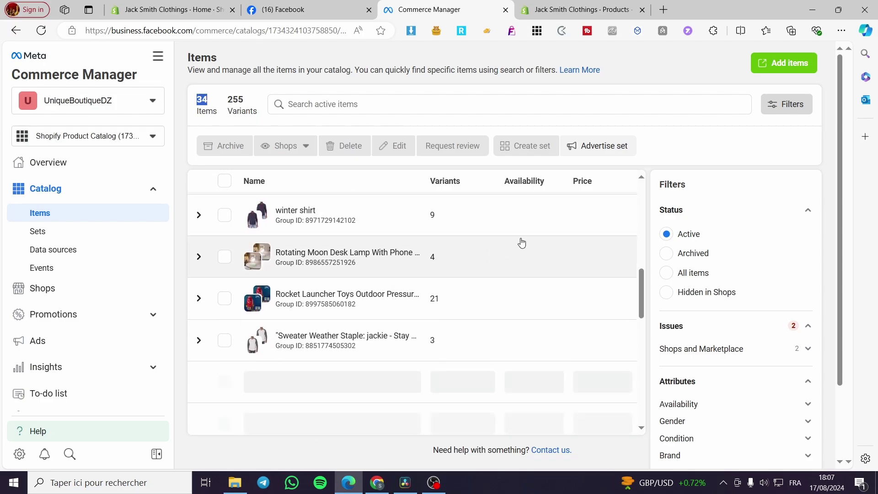
pyautogui.scroll(10, 363, 301)
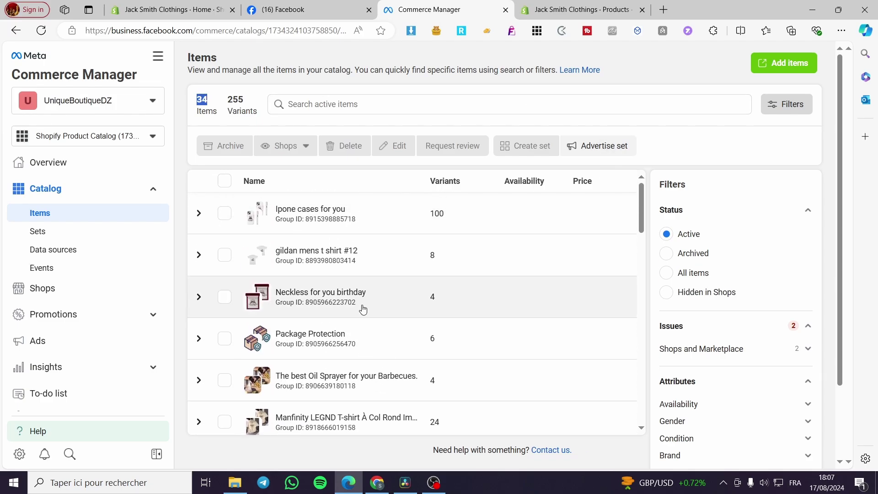